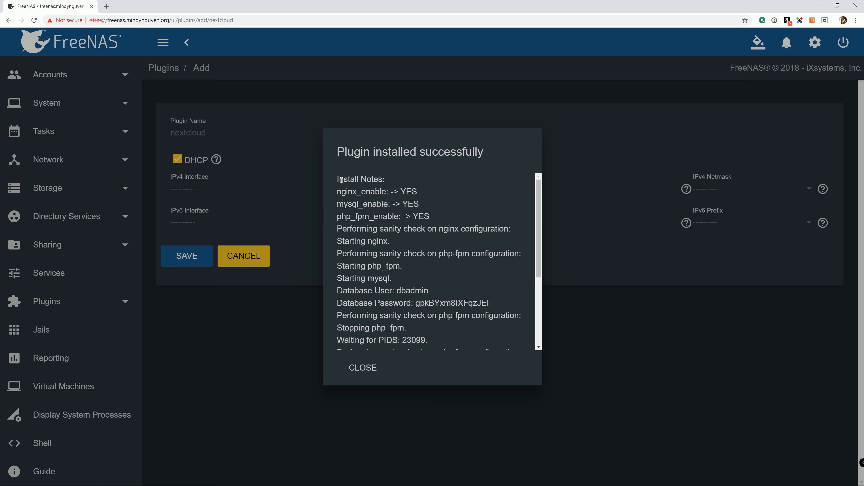
Copy the full nextcloud plugin install notes text from the success dialog
drag(341, 180, 422, 351)
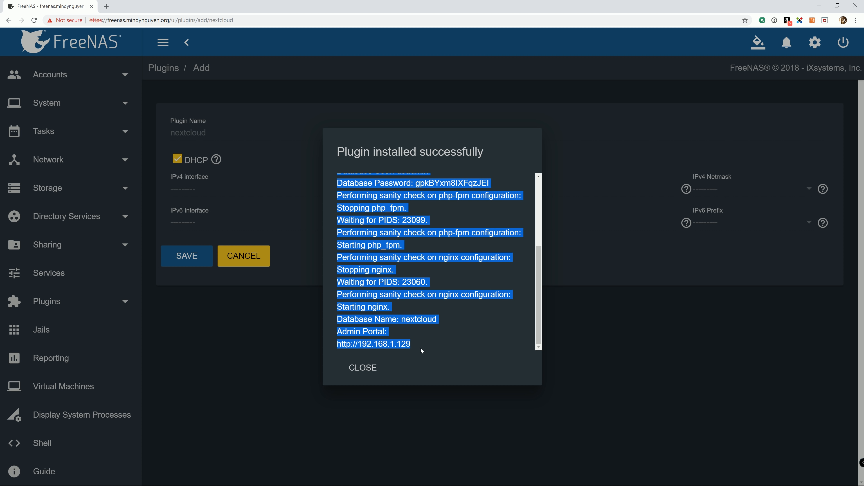
right_click(397, 323)
click(407, 328)
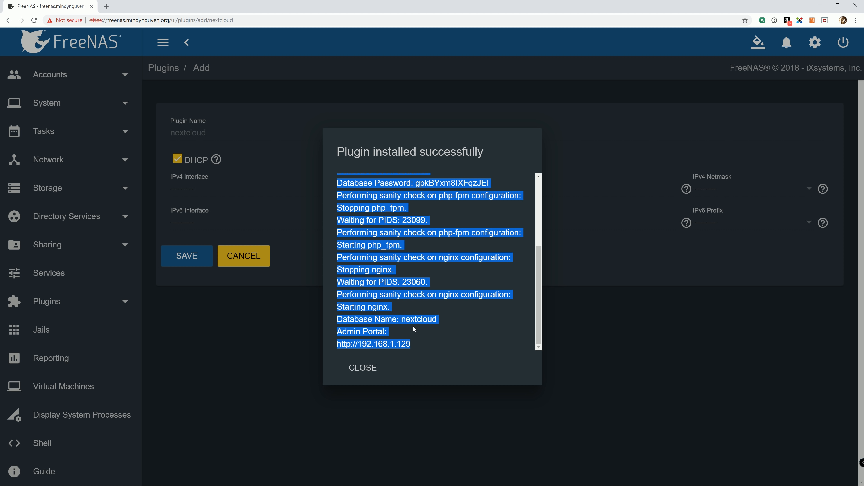
click(413, 339)
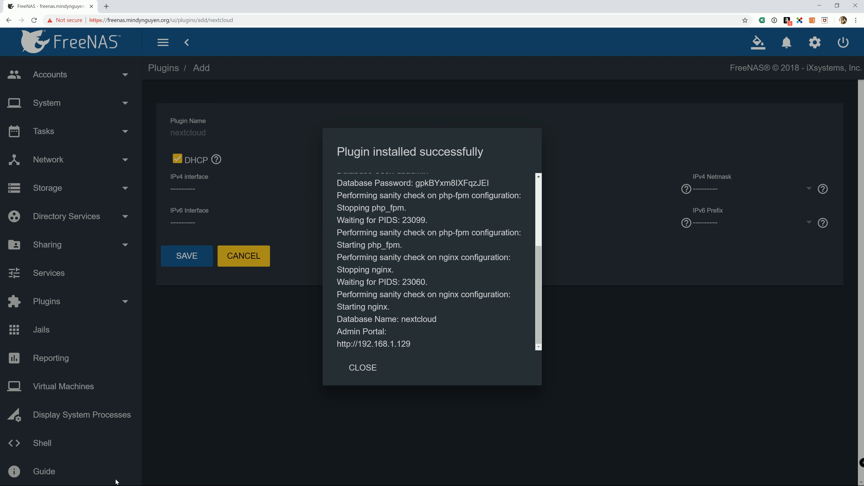
Paste the install notes into a new Notepad document and minimize Notepad
key(super)
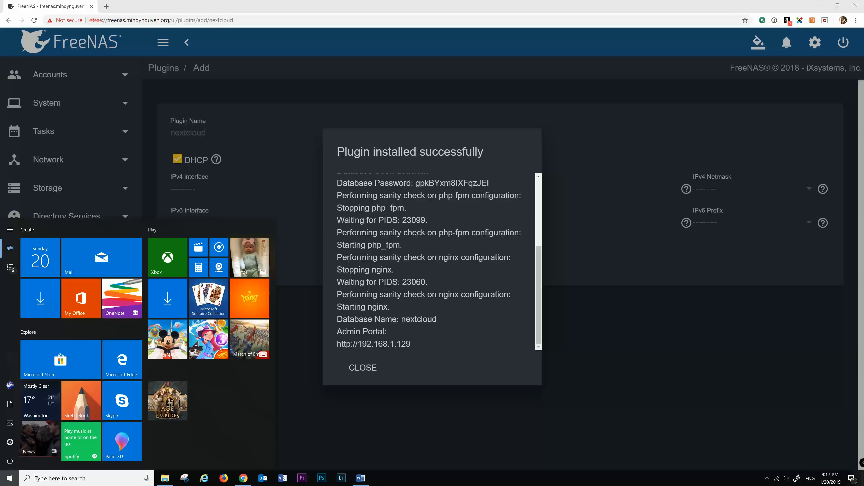
click(75, 479)
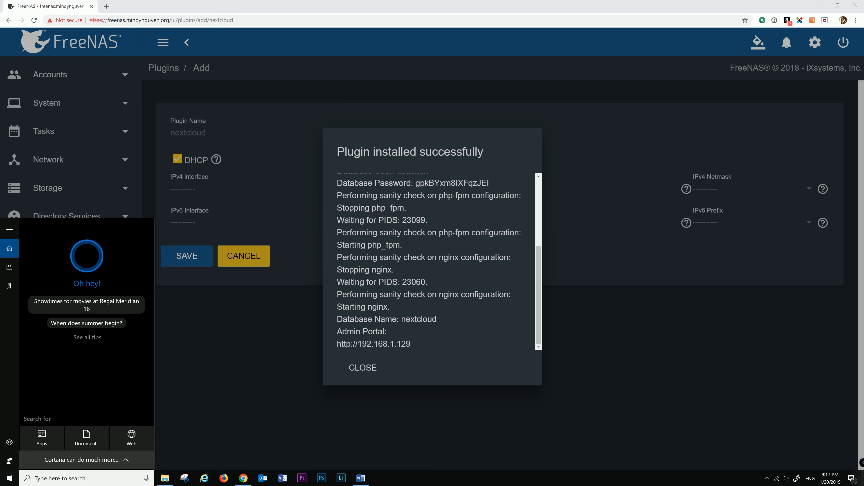
text(not)
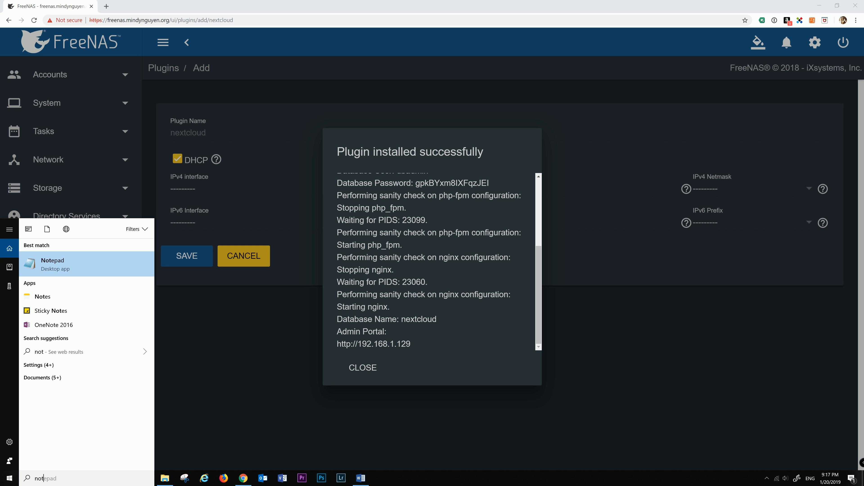
key(Return)
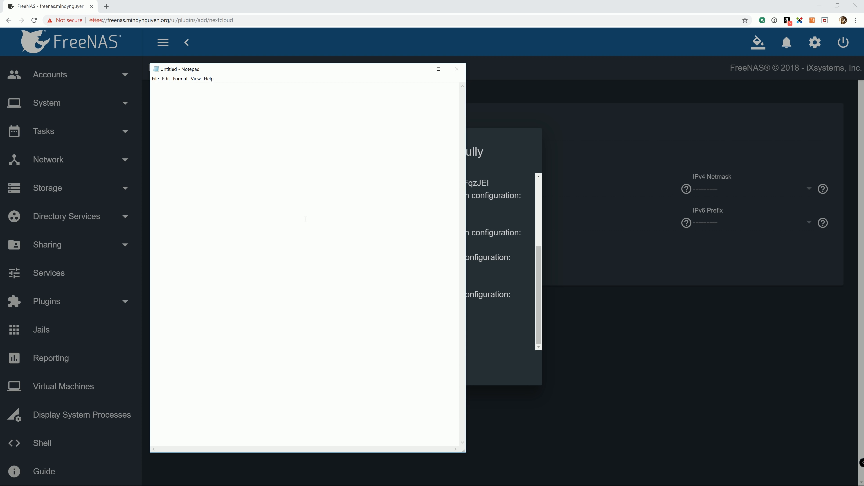
key(ctrl+v)
click(420, 69)
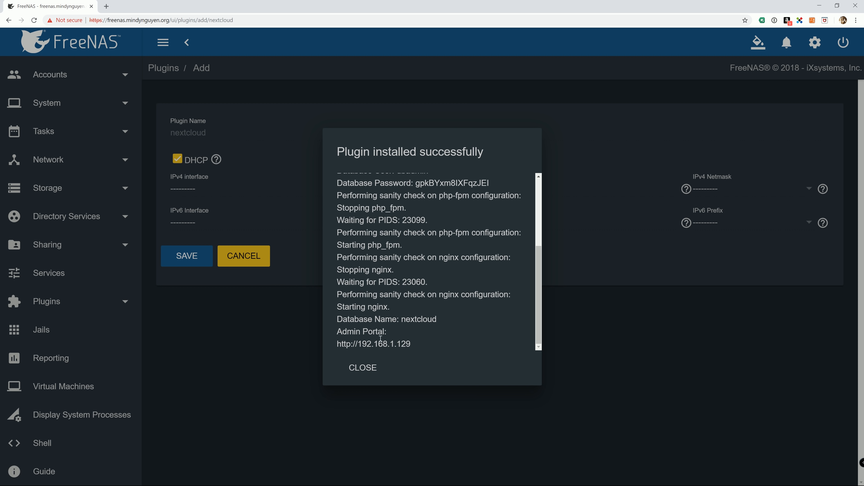
Close the install notes and open the nextcloud plugin's Management page from its actions menu
click(364, 368)
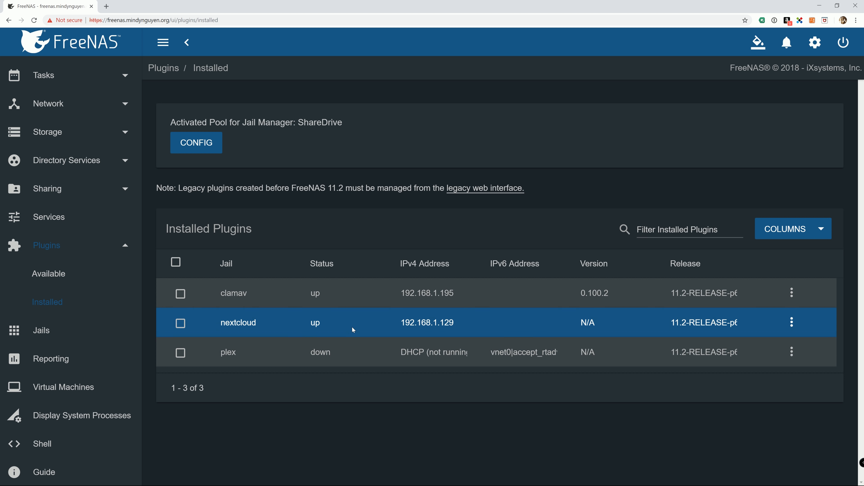
click(793, 322)
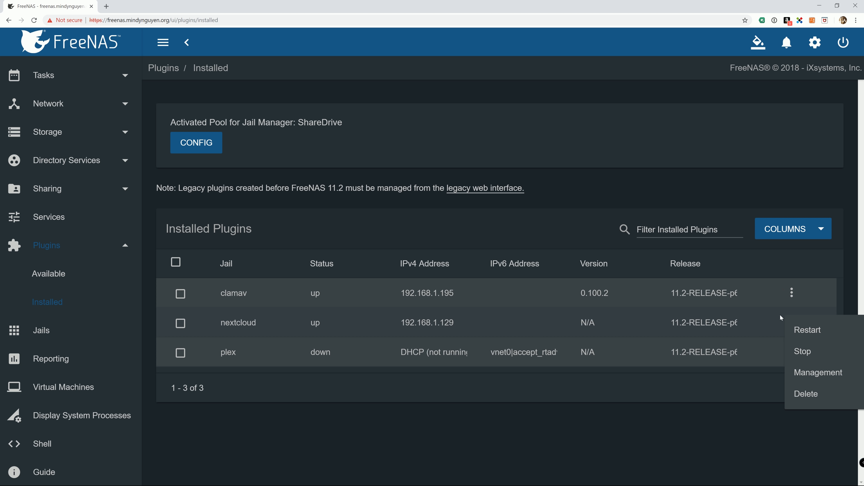
click(817, 373)
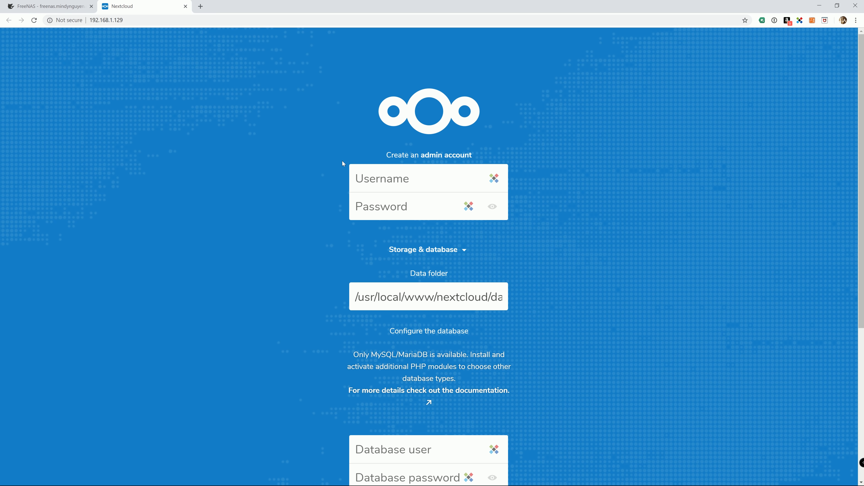
Enter the admin username and a Good-rated password on the Nextcloud setup page
text(nhannguyen)
key(Tab)
text(••••)
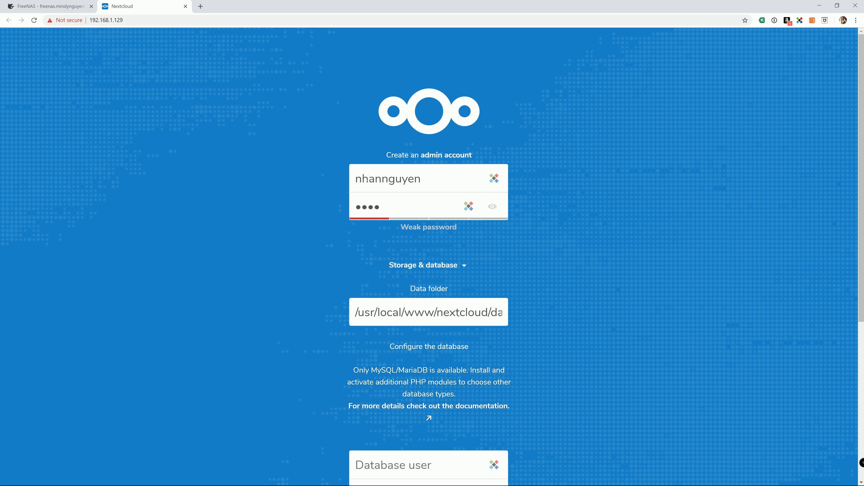
text(•••••••)
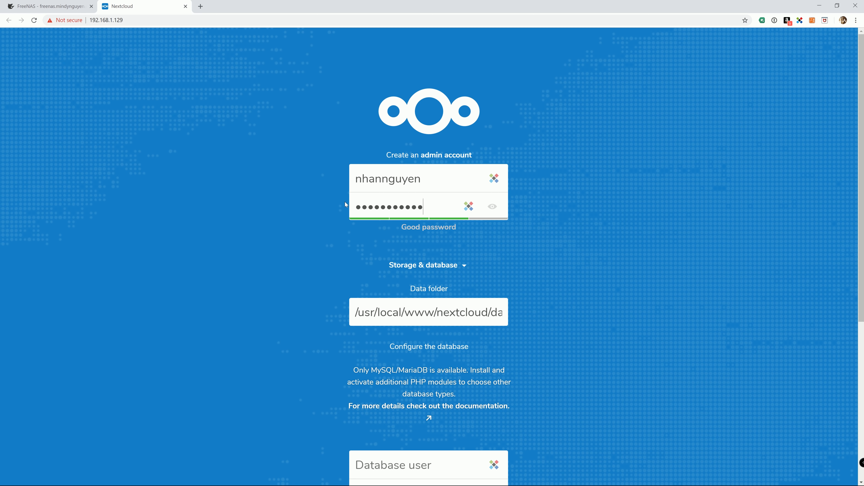
scroll(345, 202, down, 2)
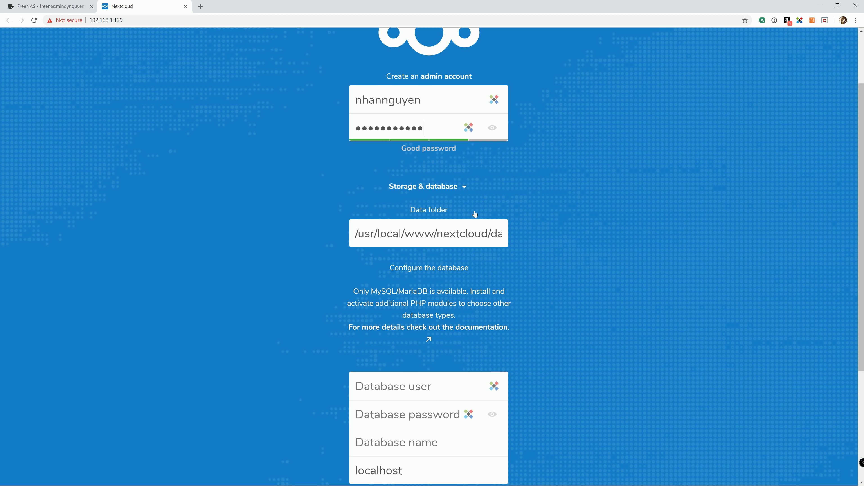
Set database user dbadmin and paste its password copied from the Notepad install notes
scroll(557, 257, down, 4)
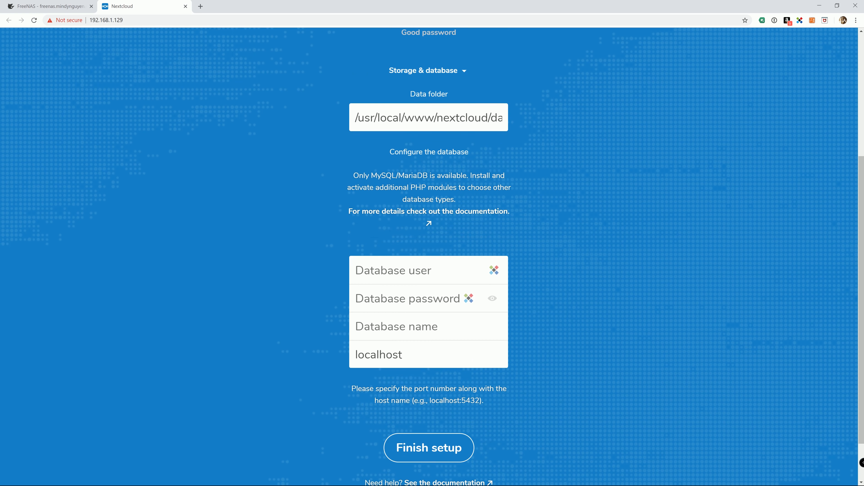
click(392, 273)
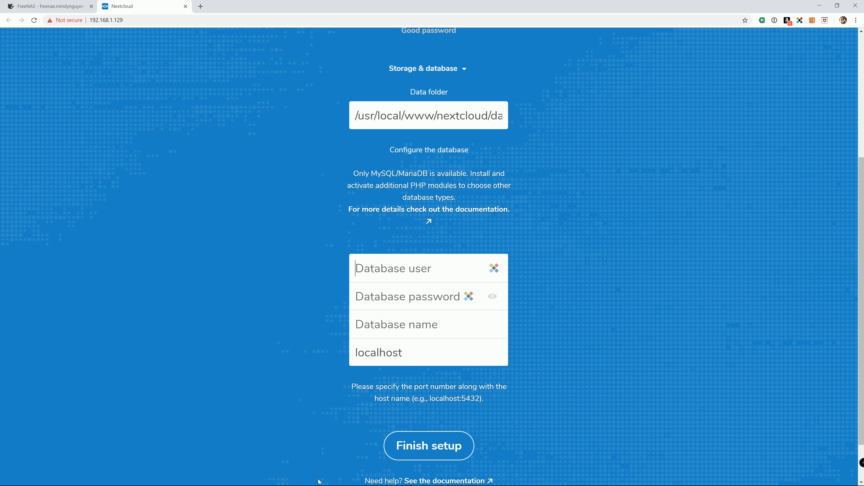
key(super)
click(381, 478)
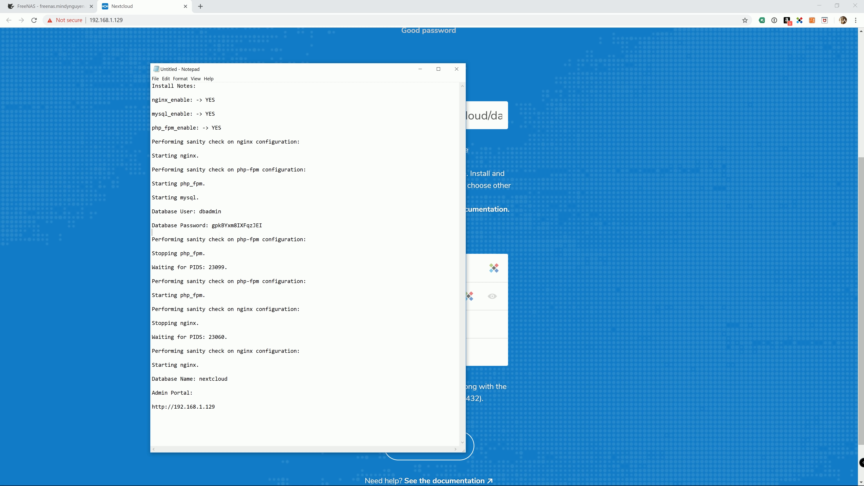
drag(263, 226, 217, 231)
key(alt+Tab)
click(412, 274)
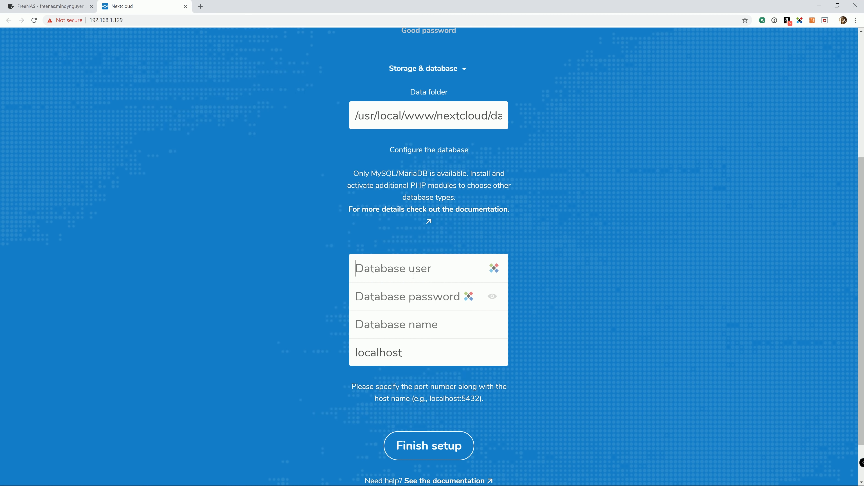
text(dbadmin)
key(Tab)
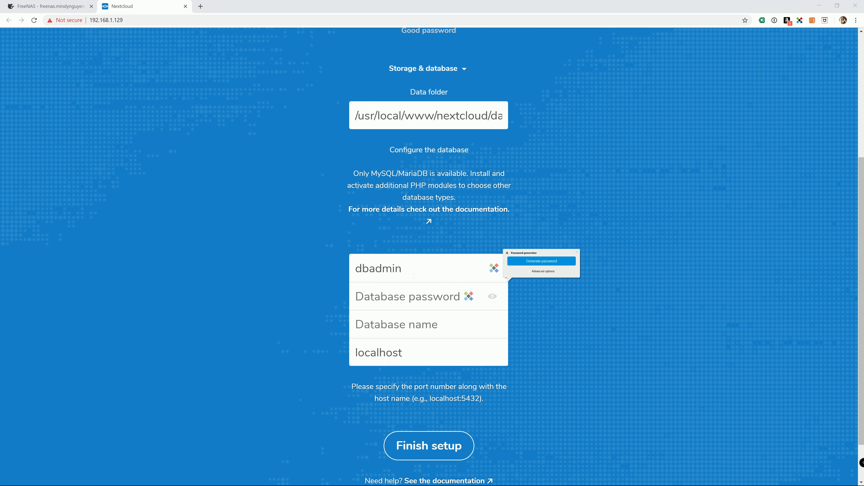
key(ctrl+v)
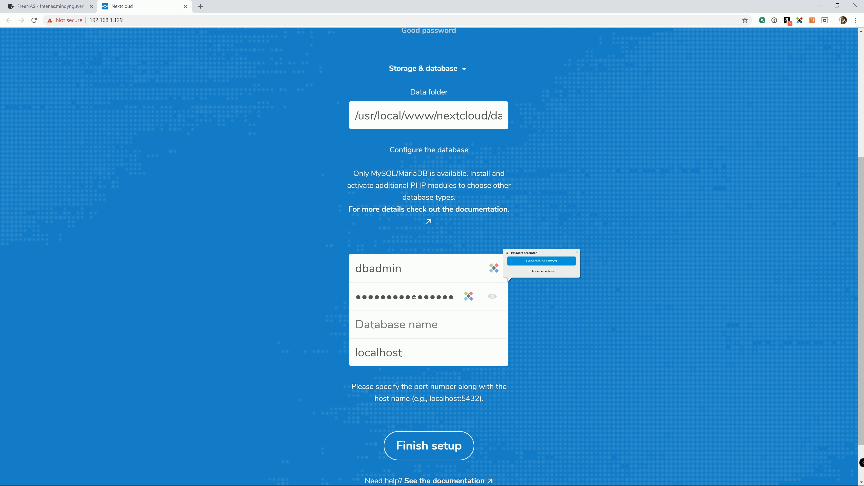
Enter database name nextcloud, as listed in the notes, and finish the setup
key(super)
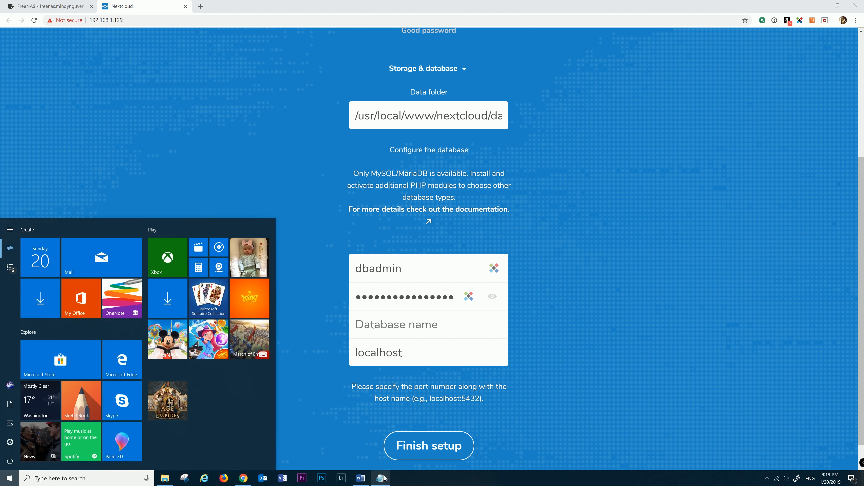
click(382, 478)
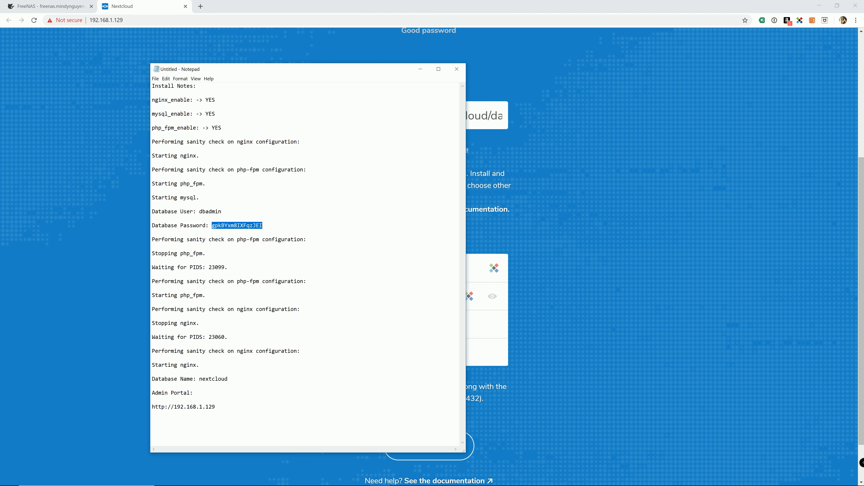
drag(155, 379, 209, 380)
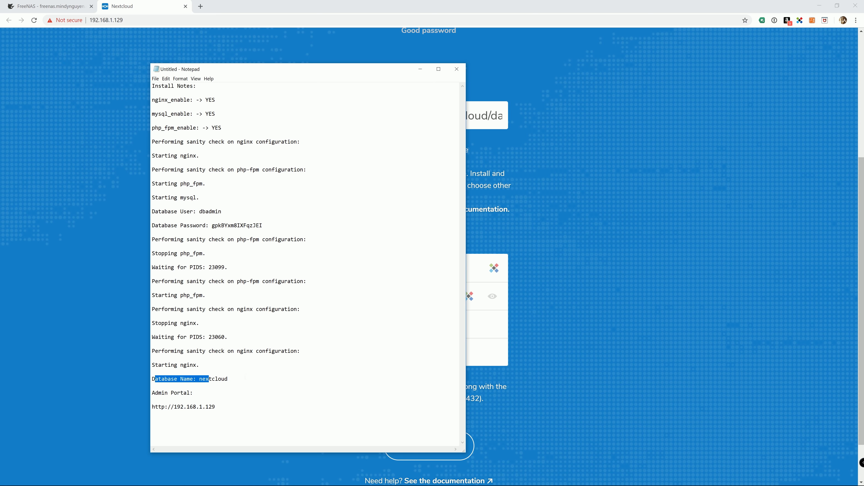
click(495, 352)
click(439, 325)
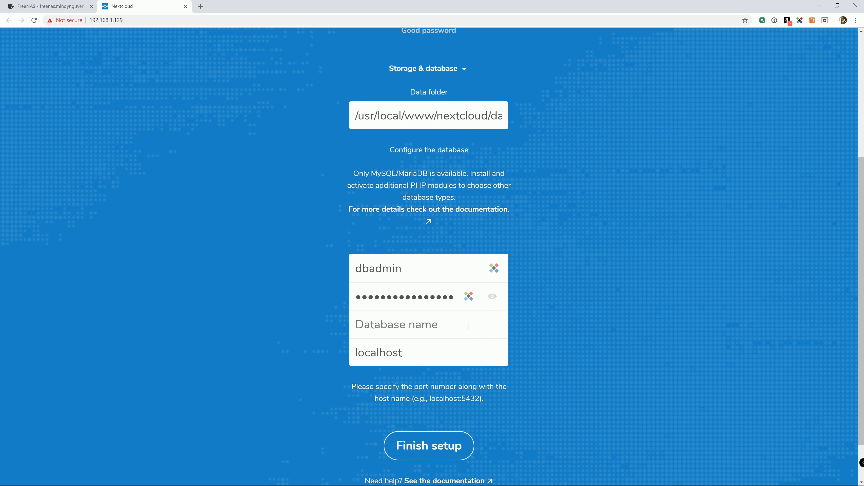
text(nextcloud)
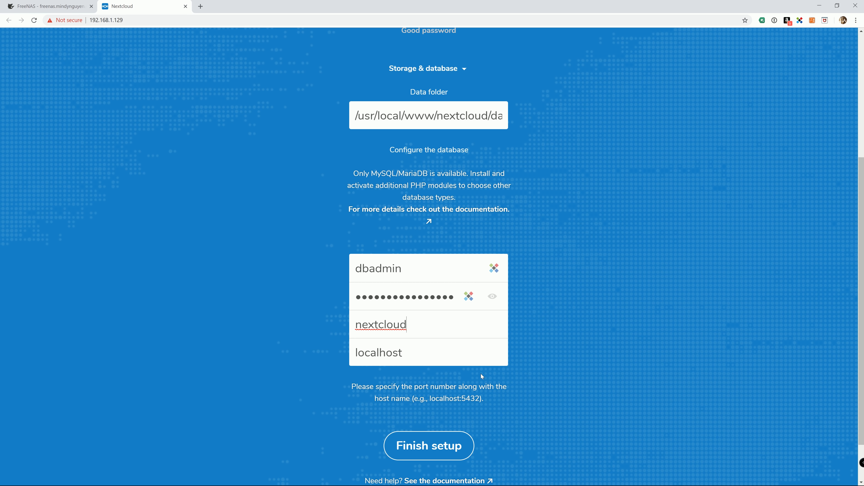
click(334, 389)
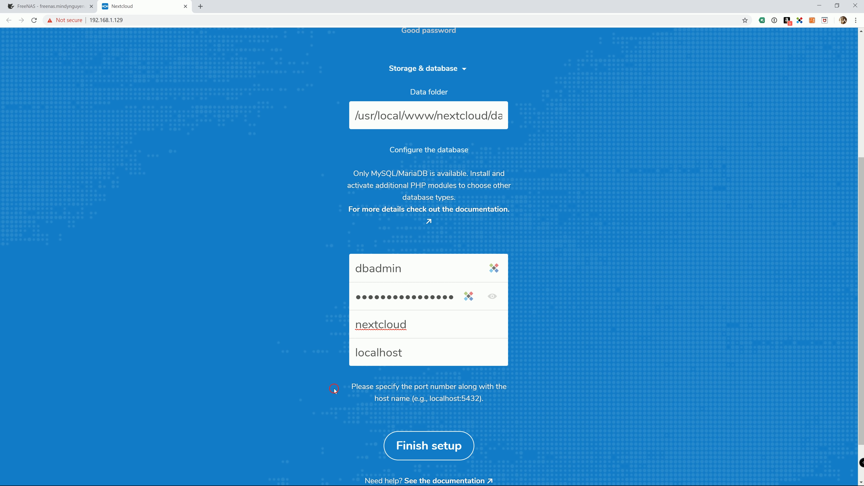
click(438, 448)
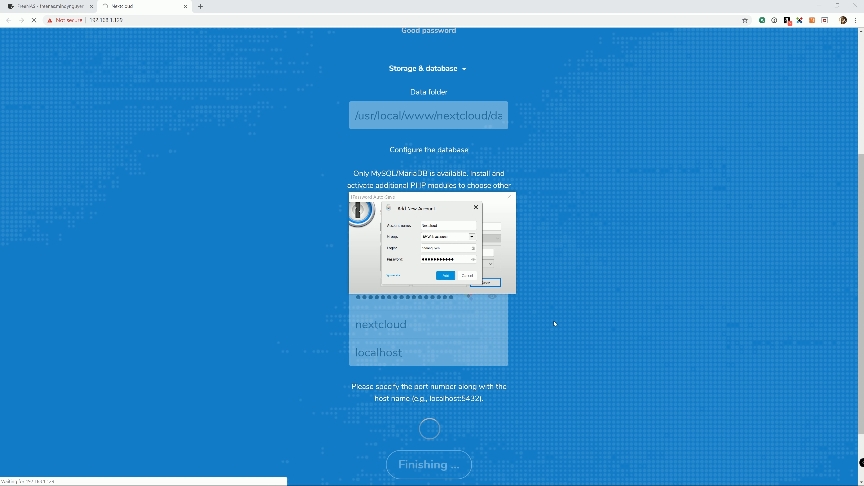
Dismiss both 1Password prompts without saving the Nextcloud login
click(467, 276)
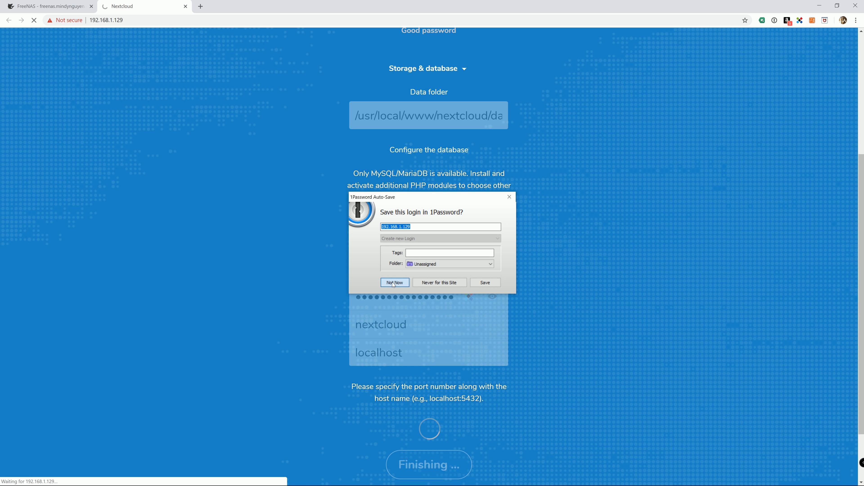
click(393, 282)
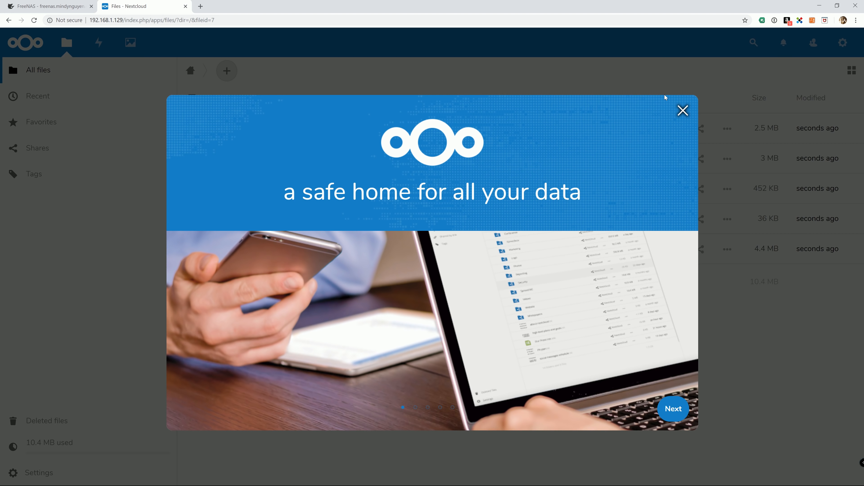
Close the welcome dialog and select all default folders and files in Files
click(684, 110)
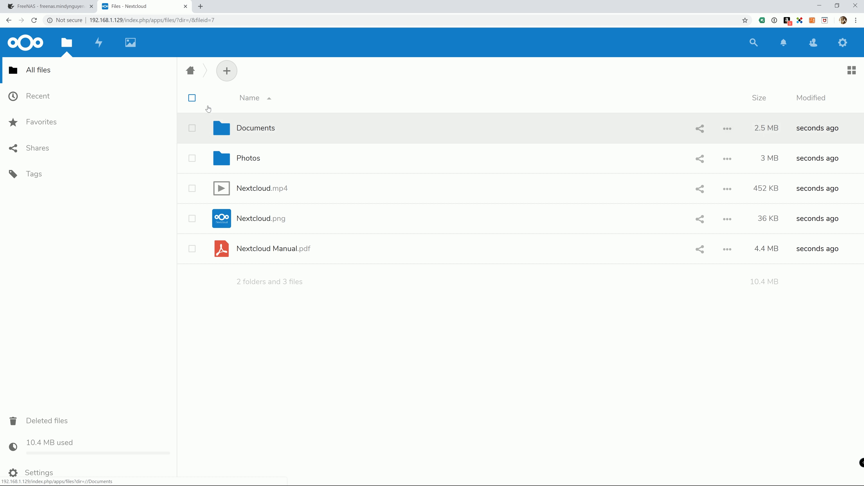
click(193, 98)
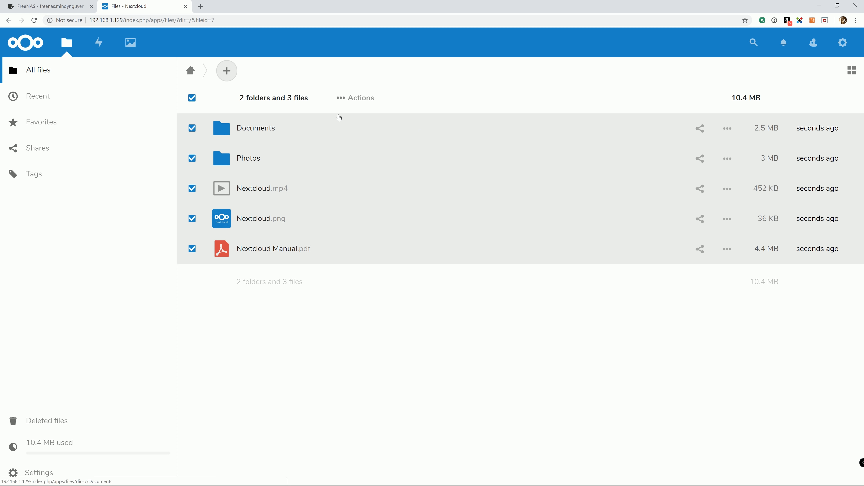
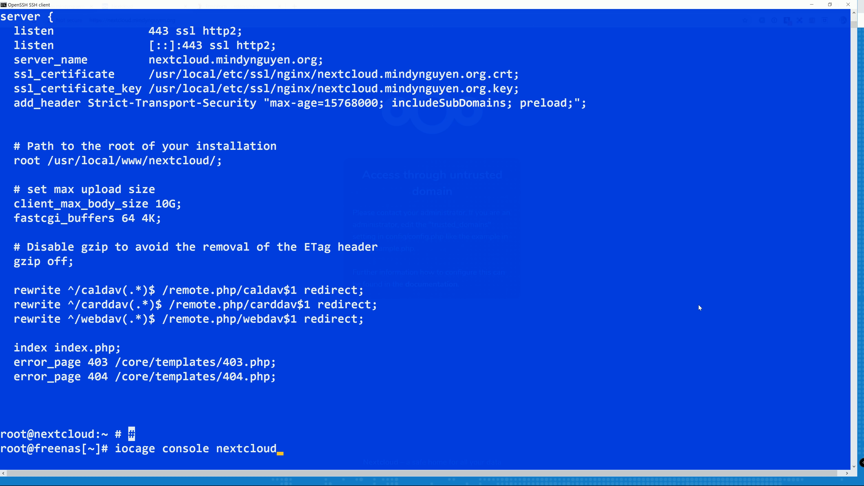
Enter the nextcloud jail console with iocage console nextcloud and refocus the terminal
key(Return)
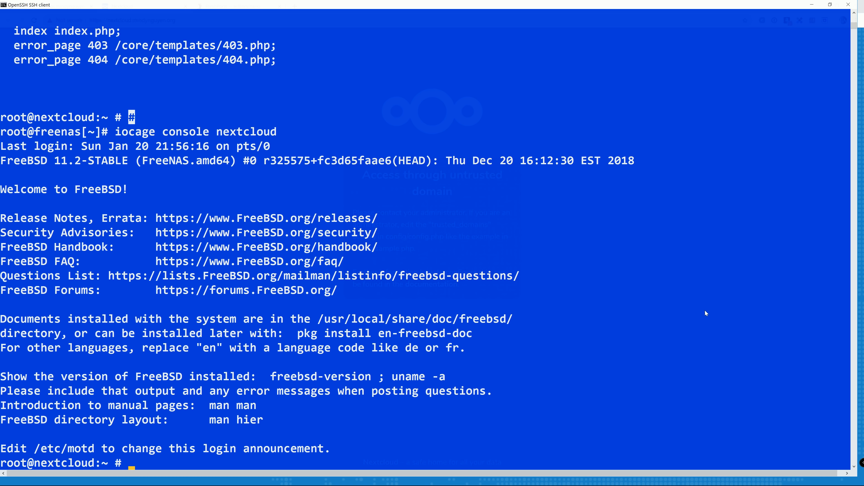
scroll(507, 259, down, 1)
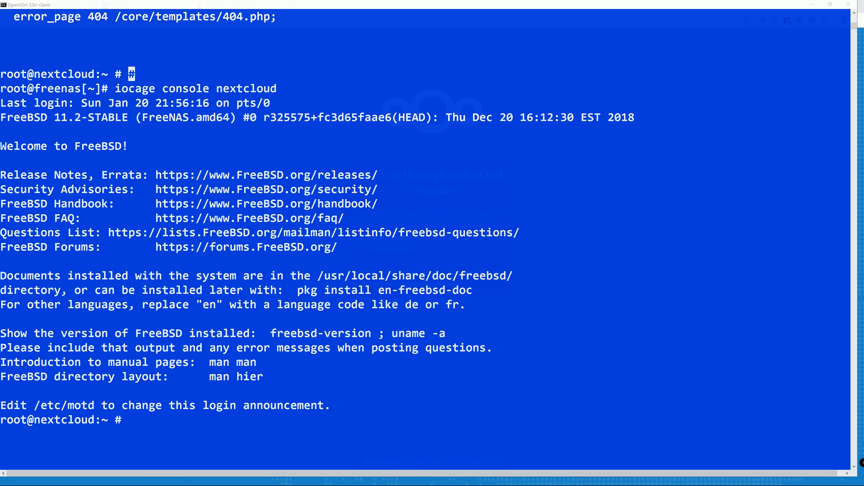
click(176, 429)
Open config.php in nano, copy the 0 => prefix, and add a line after 192.168.1.129
text(nano /usr/local/www/nextcloud/config/config.php)
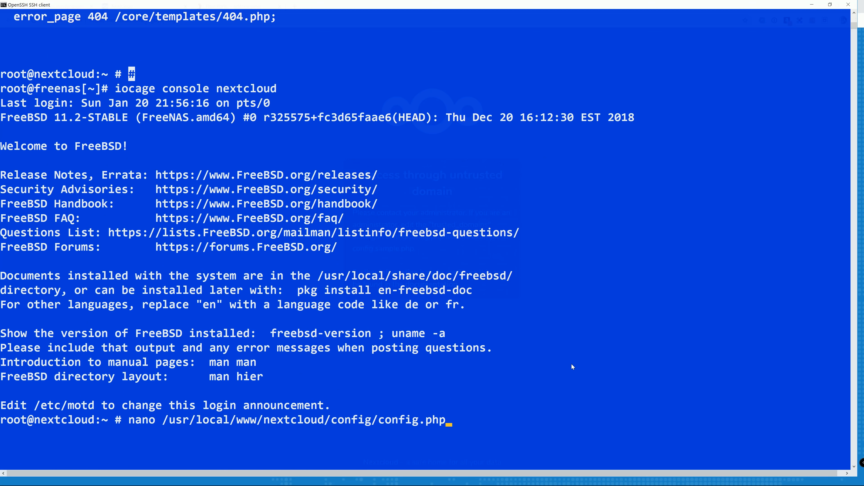
key(Return)
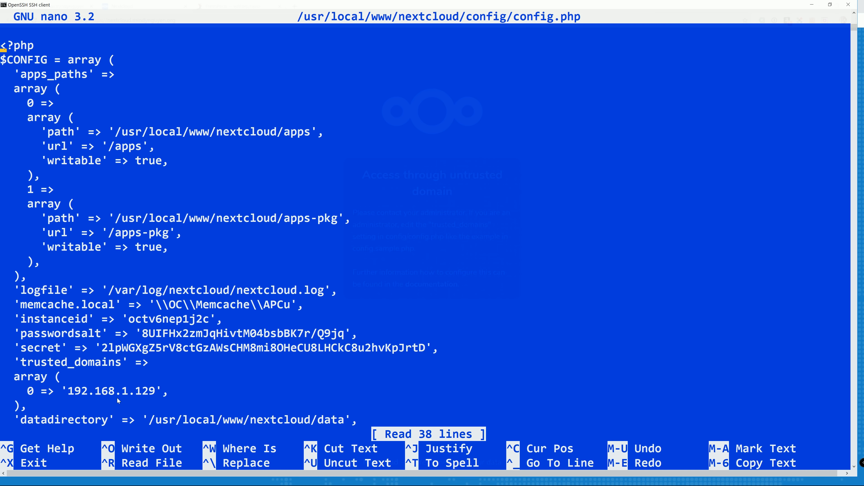
key(Down)
key(Down)
key(Down)
key(Down)
key(Down)
key(Down)
key(Down)
key(Down)
key(Down)
key(Down)
key(Down)
key(Down)
key(Down)
key(Down)
key(Down)
key(Down)
key(Down)
key(Down)
key(Down)
key(Down)
key(Down)
key(Down)
key(Down)
key(Right)
key(Right)
key(Right)
key(Right)
key(Right)
key(Right)
key(Right)
key(Right)
key(Right)
key(Right)
key(Right)
key(Right)
key(Right)
key(Right)
key(Right)
key(Right)
key(Right)
key(Right)
key(Right)
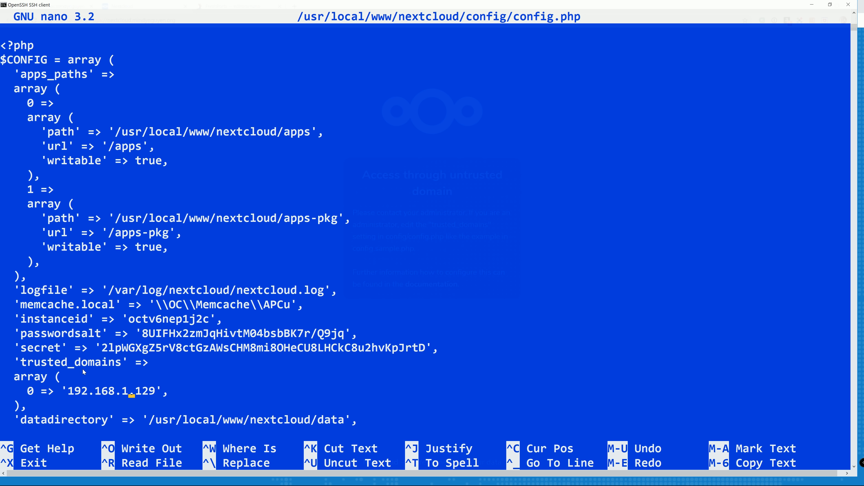
key(Left)
key(Left)
key(Left)
key(Left)
key(Left)
key(Left)
key(Left)
key(Left)
key(Left)
key(Left)
key(Left)
key(Left)
key(Left)
key(Left)
key(Left)
drag(30, 392, 57, 392)
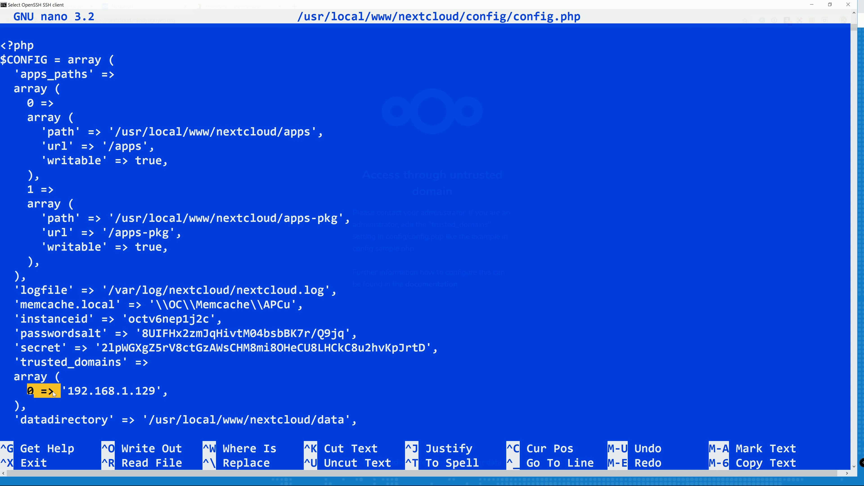
click(44, 392)
key(Left)
key(Left)
key(Left)
key(Left)
key(Left)
key(Left)
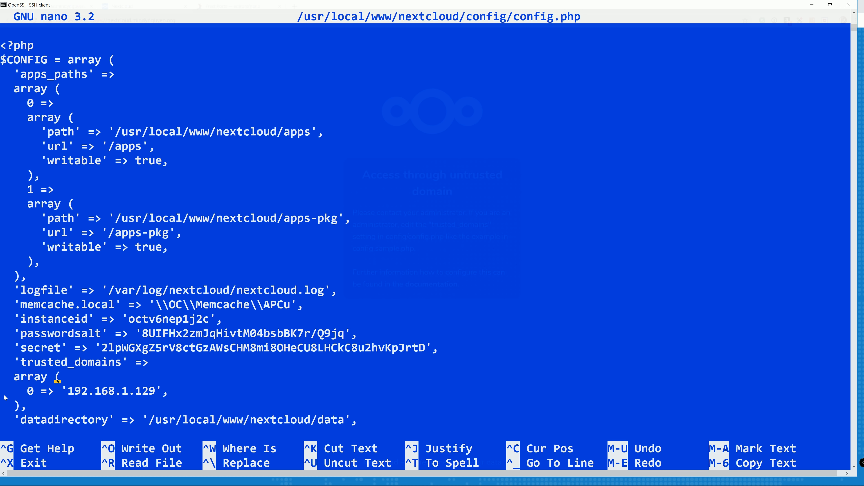
key(Right)
drag(3, 396, 63, 392)
right_click(63, 391)
key(Right)
key(Right)
key(Right)
key(Right)
key(Right)
key(Right)
key(End)
key(Return)
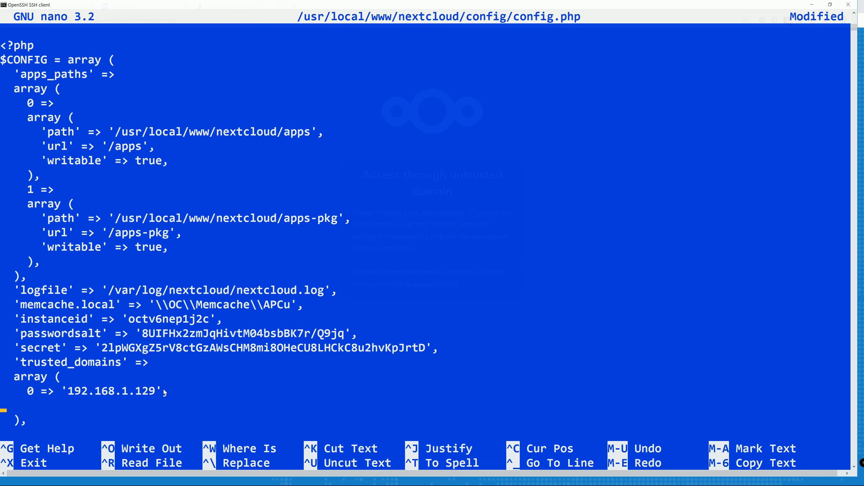
Add trusted domain entry 1 => 'nextcloud.mindynguyen.org', on the new line
scroll(163, 390, down, 8)
scroll(155, 388, up, 6)
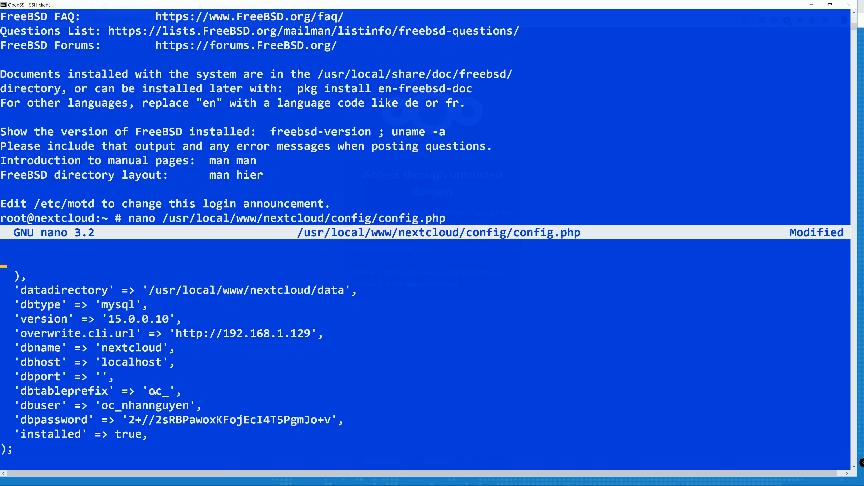
scroll(153, 389, down, 2)
scroll(163, 409, down, 4)
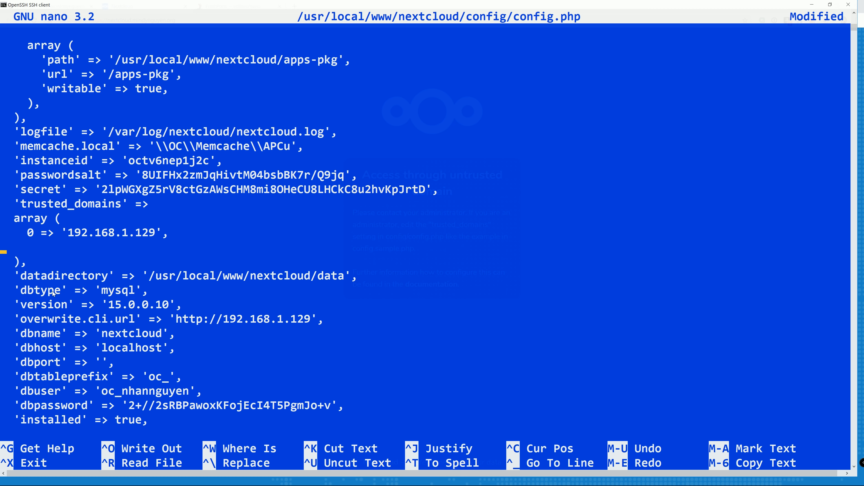
key(Down)
text(0 => ')
key(Left)
key(Left)
key(Left)
key(Left)
key(Left)
key(BackSpace)
text(1)
key(Right)
key(Right)
key(Right)
key(Right)
key(Right)
text(nextcloud)
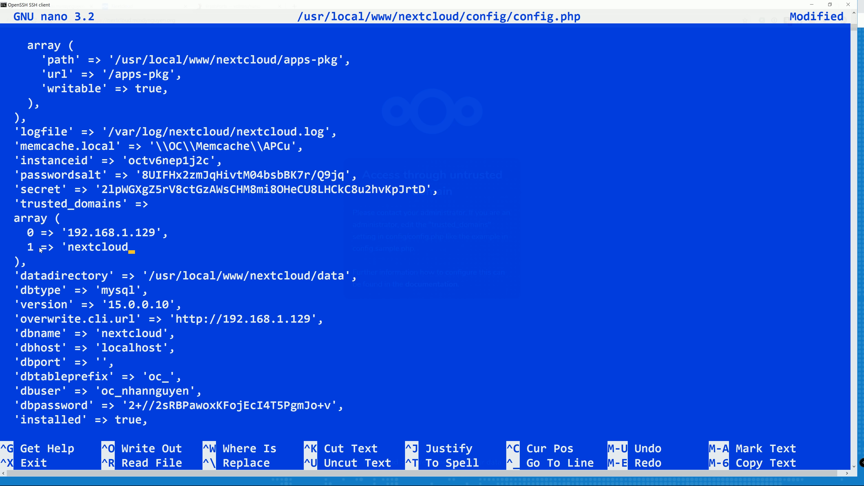
text(.mindynguyen.o)
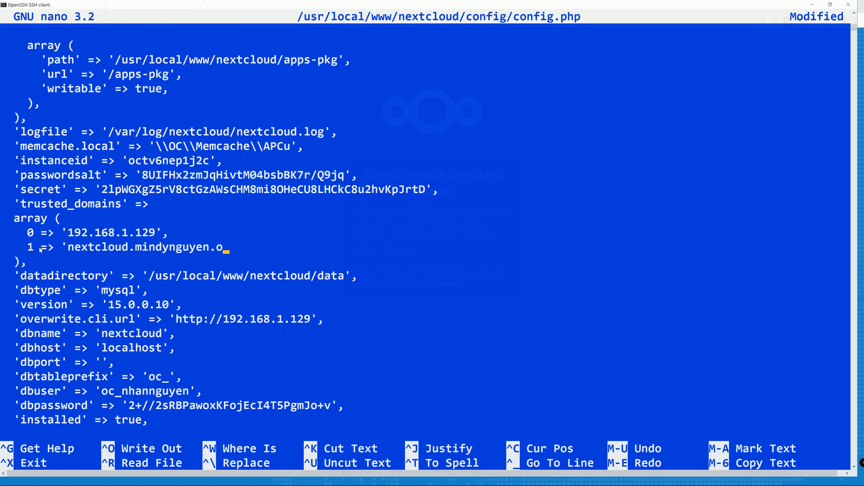
text(rg',)
Save config.php under its existing name and exit nano
key(ctrl+x)
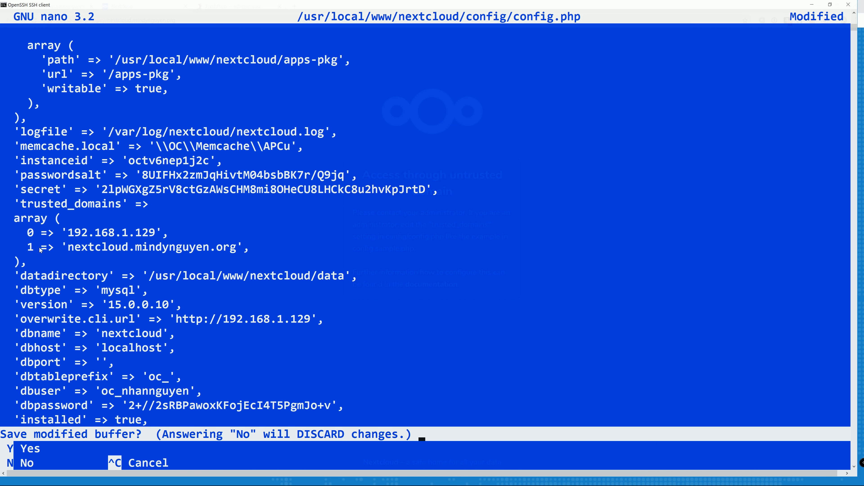
key(y)
key(Return)
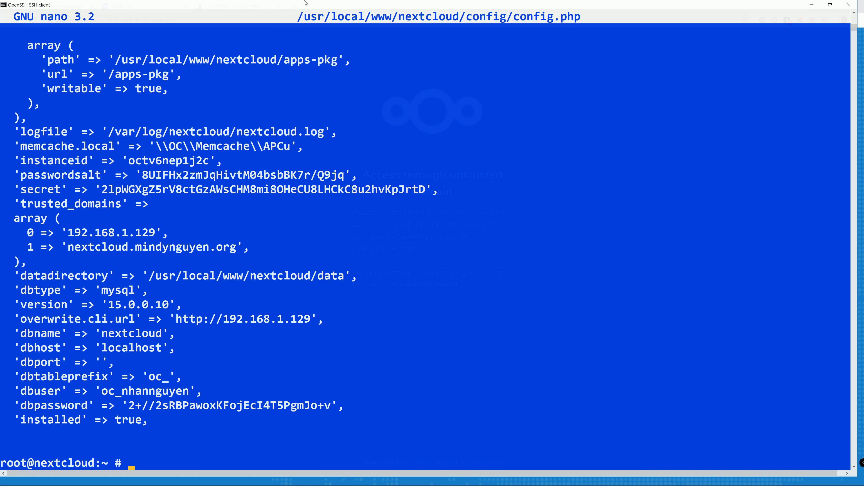
Reload Nextcloud at its domain, log in with the admin username and password, and dismiss 1Password's prompt
click(811, 7)
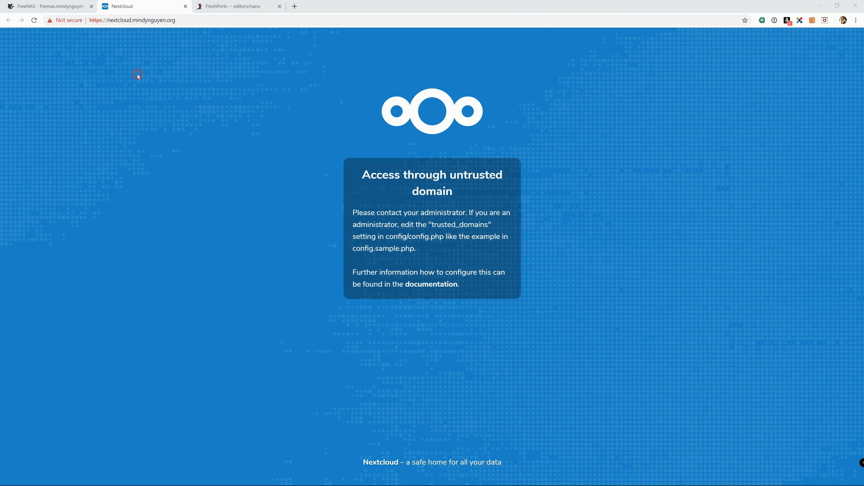
click(34, 21)
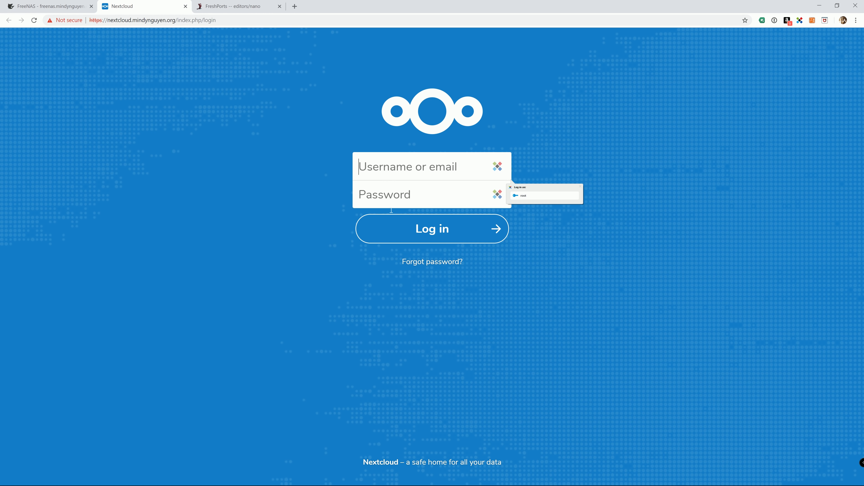
text(nhannguyen)
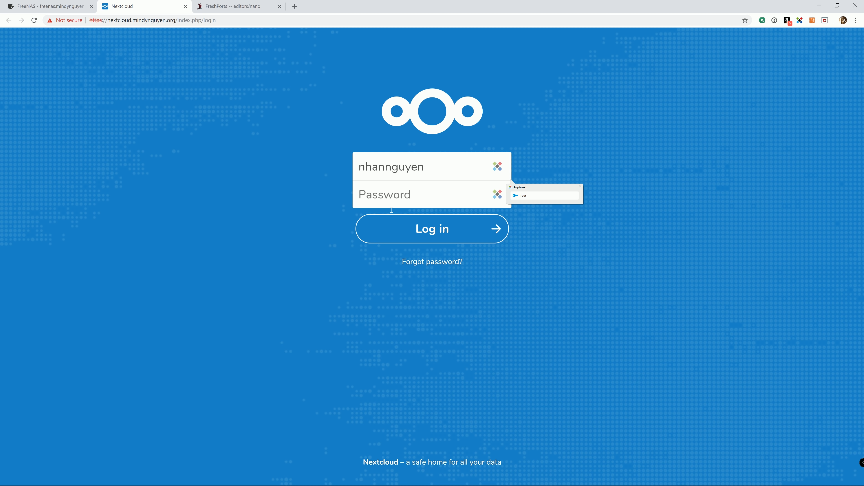
key(Tab)
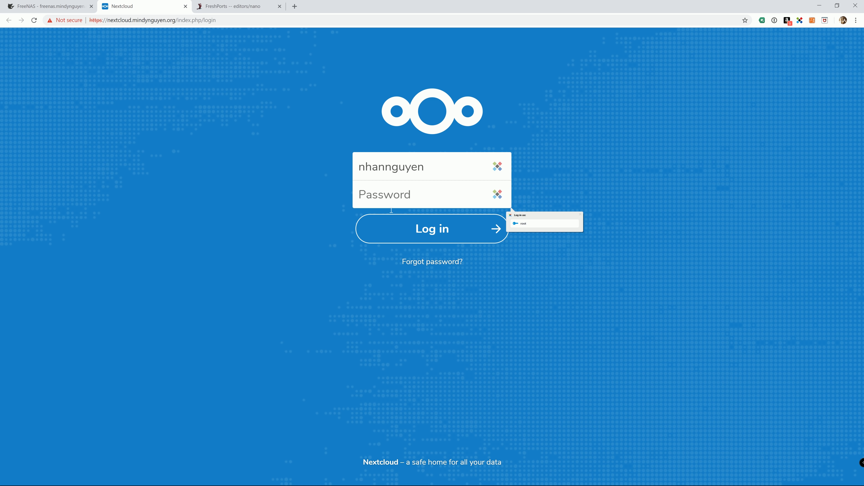
text(***********)
key(Return)
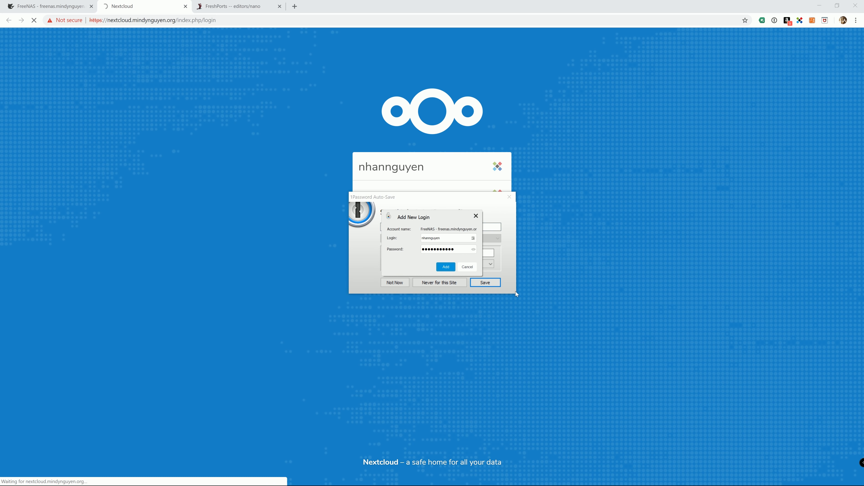
click(469, 267)
click(395, 282)
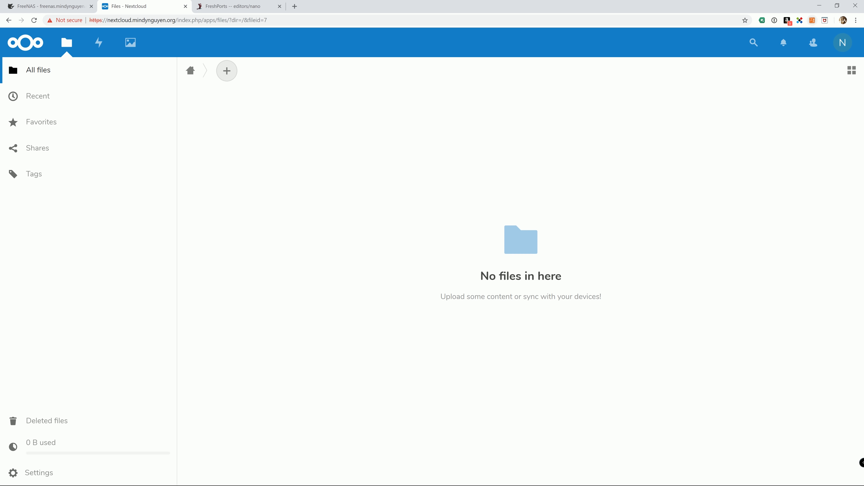
Open Settings > Administration > Overview and highlight the PHP OPcache warning text
click(842, 43)
click(837, 71)
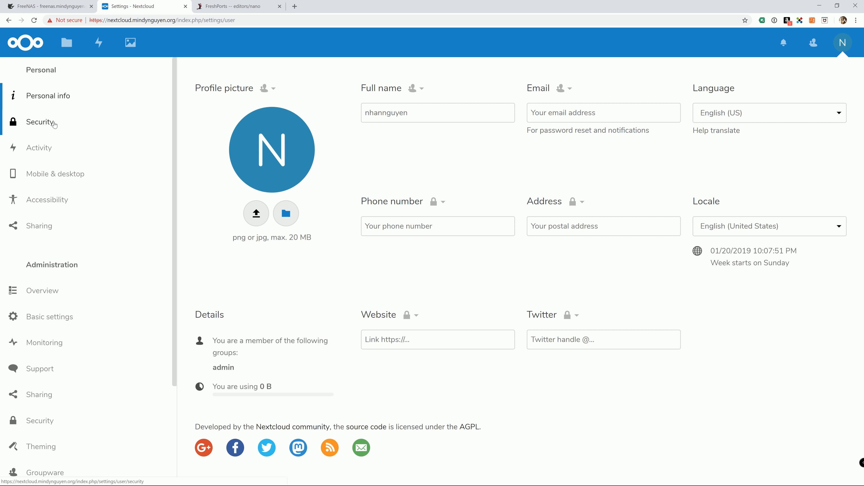
click(59, 295)
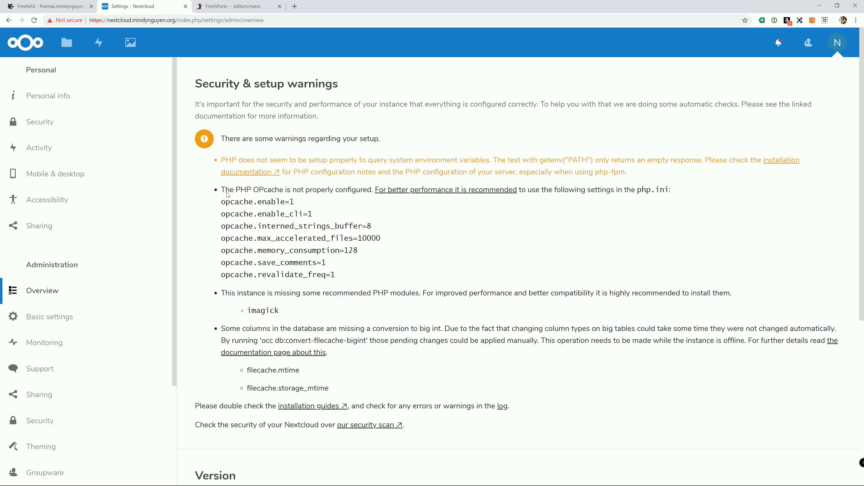
drag(221, 192, 283, 195)
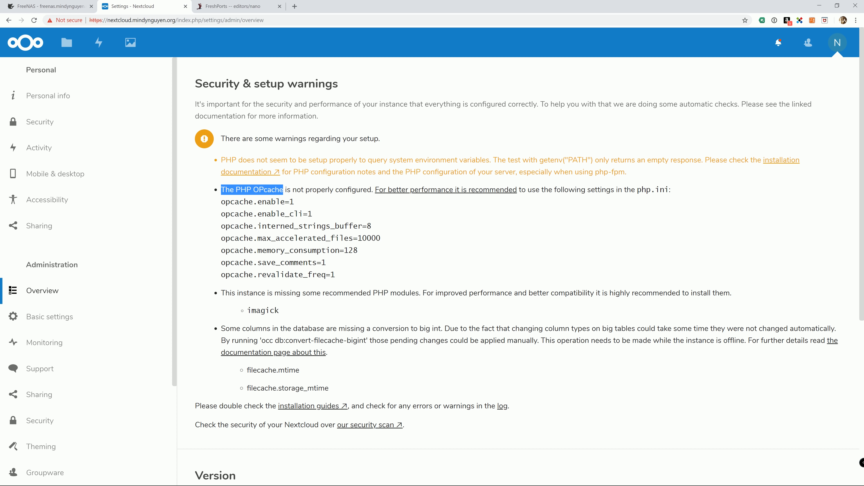
key(super)
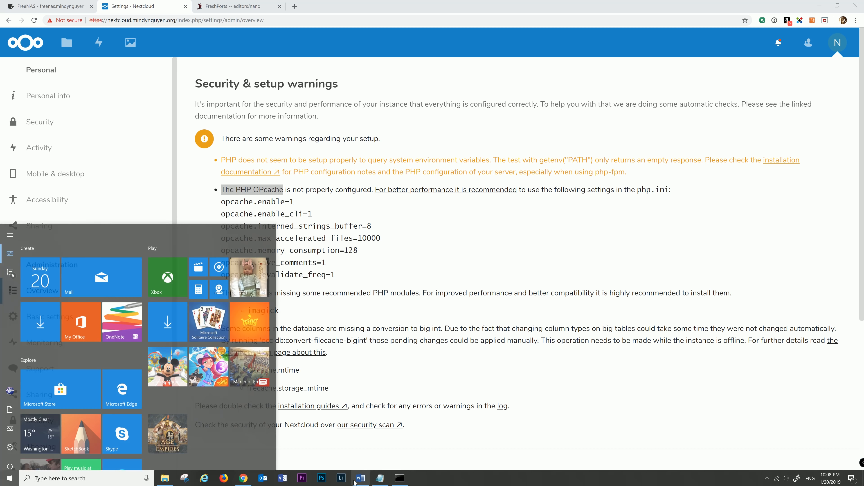
Run nano /usr/local/etc/php.ini in the jail terminal
click(399, 479)
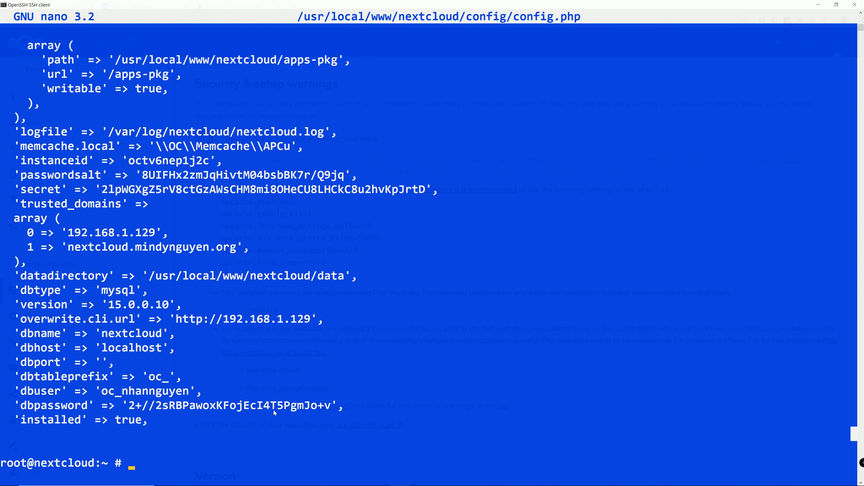
text(nanp)
key(BackSpace)
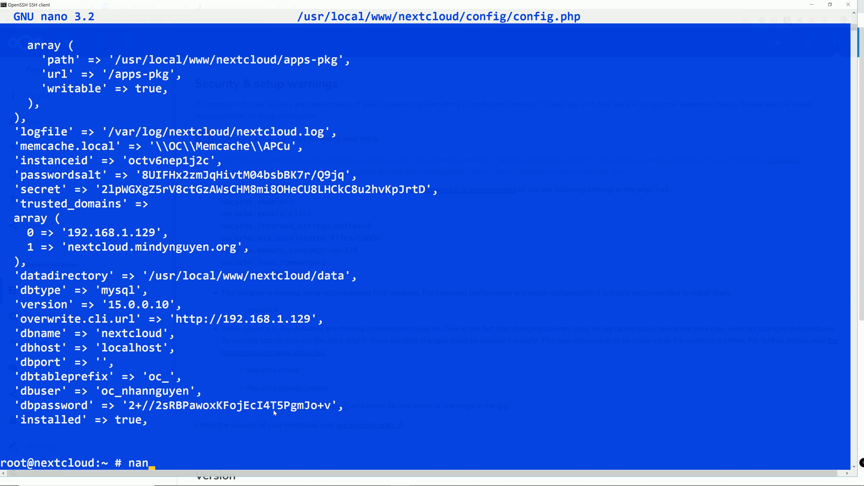
text(o /usr/local)
key(BackSpace)
key(BackSpace)
text(al)
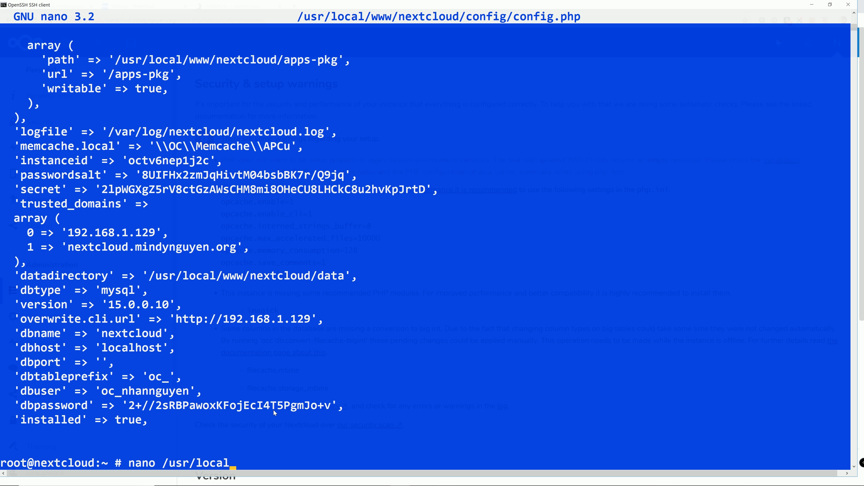
text(/etc/php.ini)
key(Return)
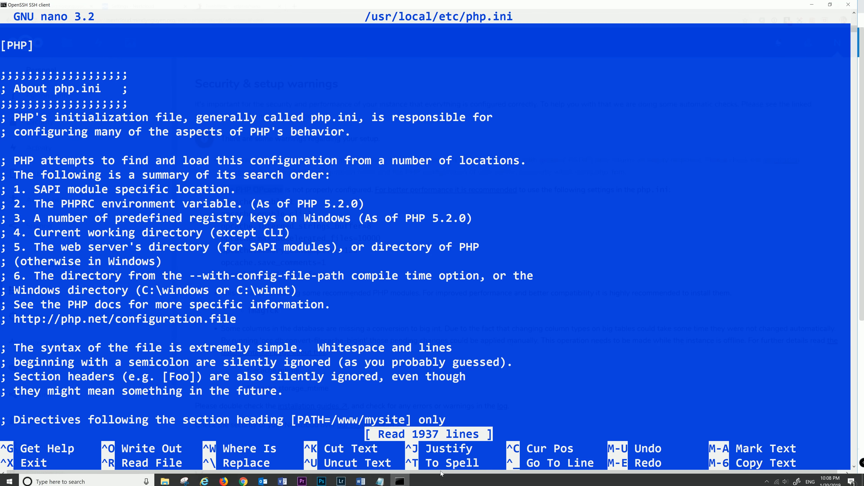
Copy the setting name opcache.enable from the Nextcloud warning and return to nano
key(alt+Tab)
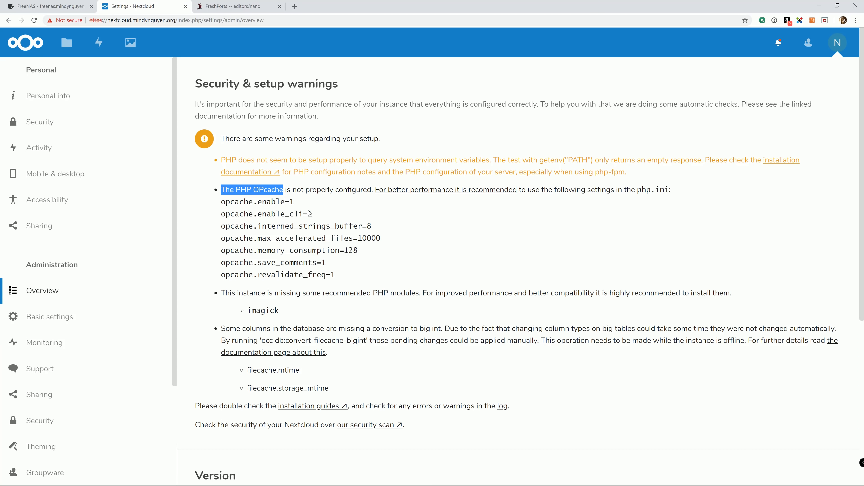
click(228, 208)
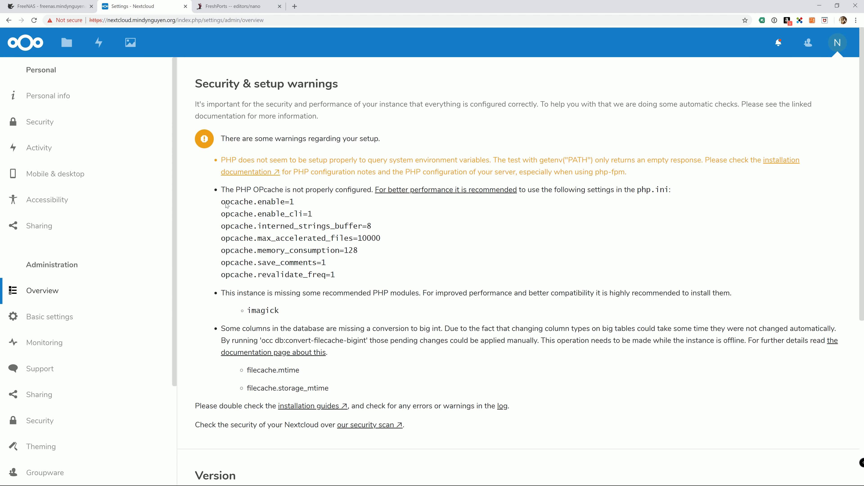
drag(221, 204, 287, 203)
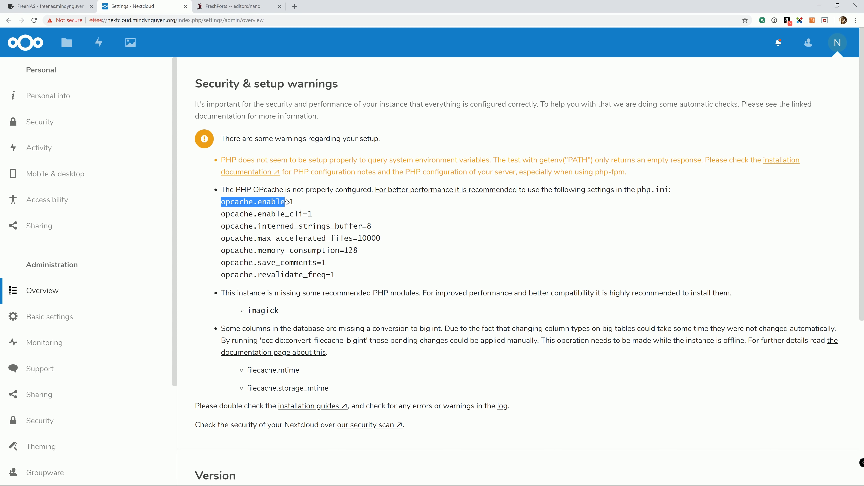
key(alt+Tab)
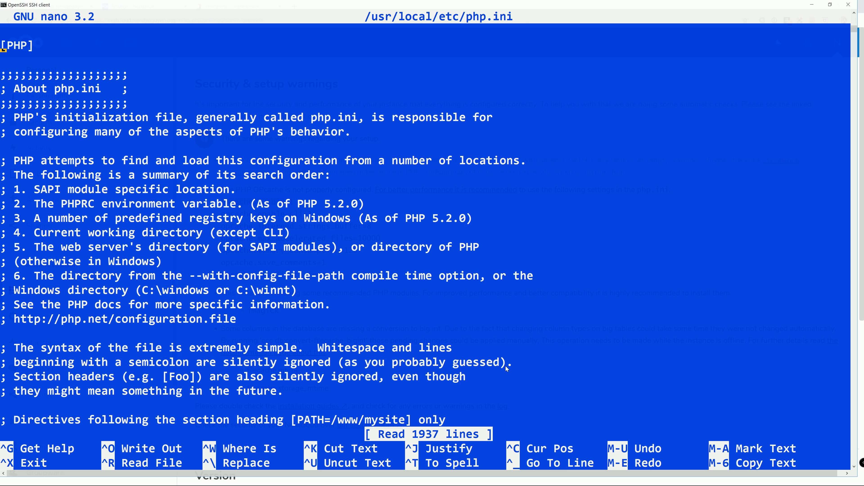
Search php.ini for opcache.enable and compare with Nextcloud's recommended values
key(ctrl+w)
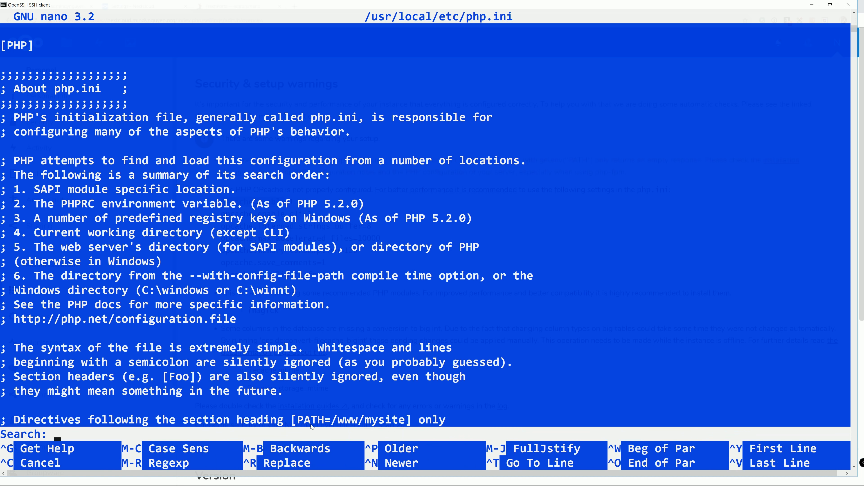
right_click(83, 437)
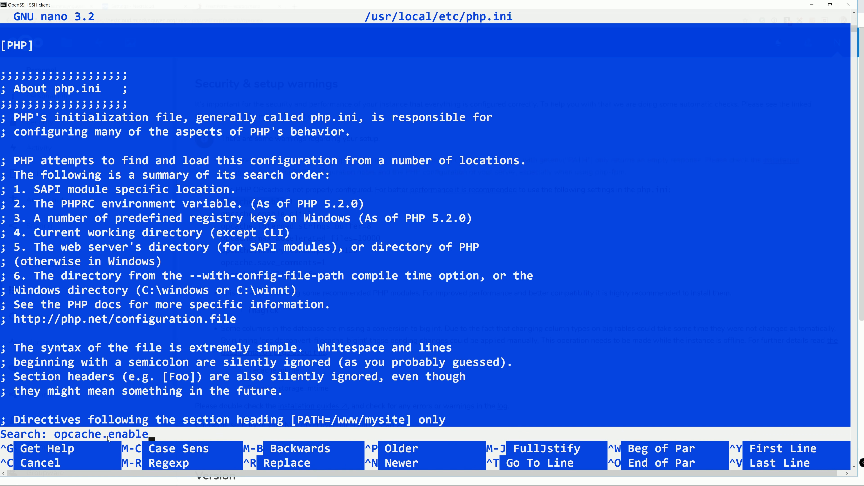
key(Return)
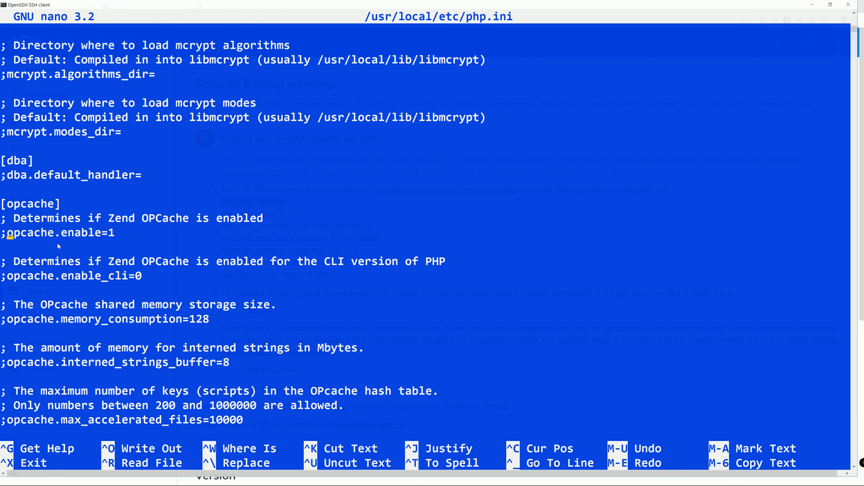
key(alt+Tab)
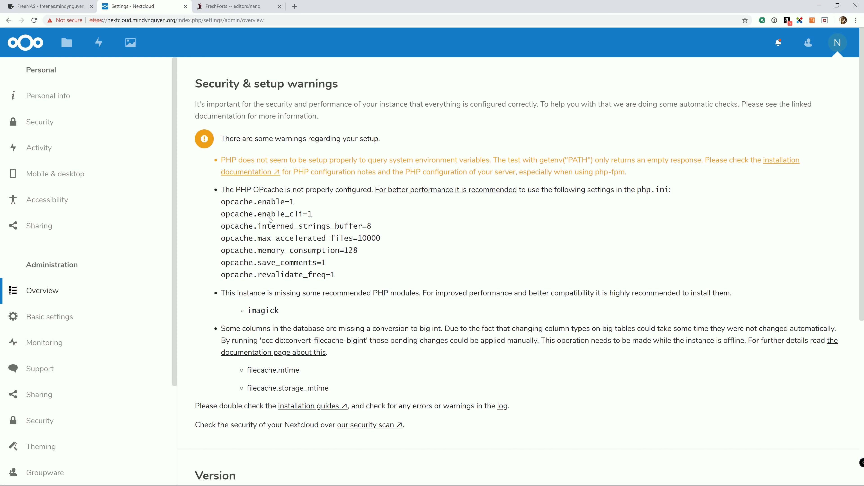
key(alt+Tab)
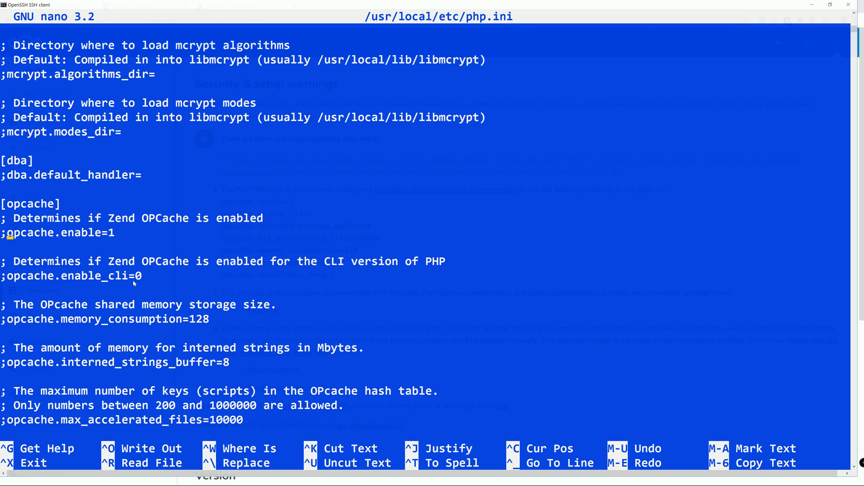
key(alt+Tab)
key(alt+Tab)
Uncomment opcache.enable and opcache.enable_cli
key(BackSpace)
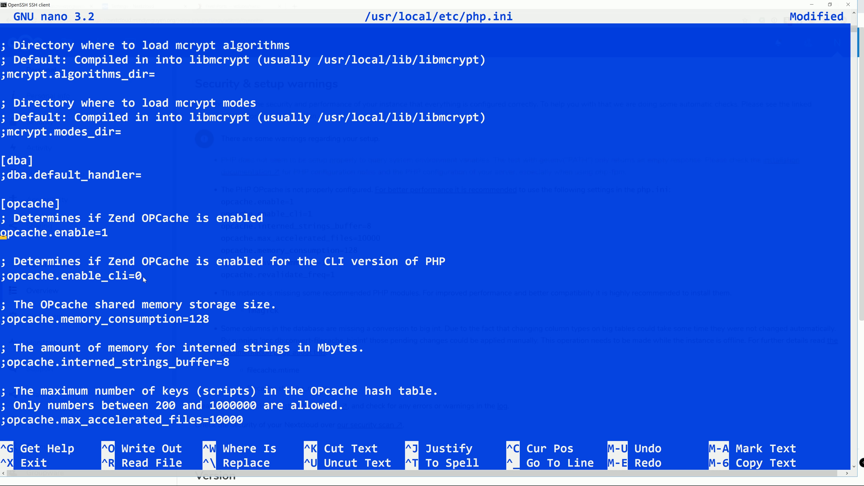
key(Down)
key(Down)
key(Down)
key(Right)
key(BackSpace)
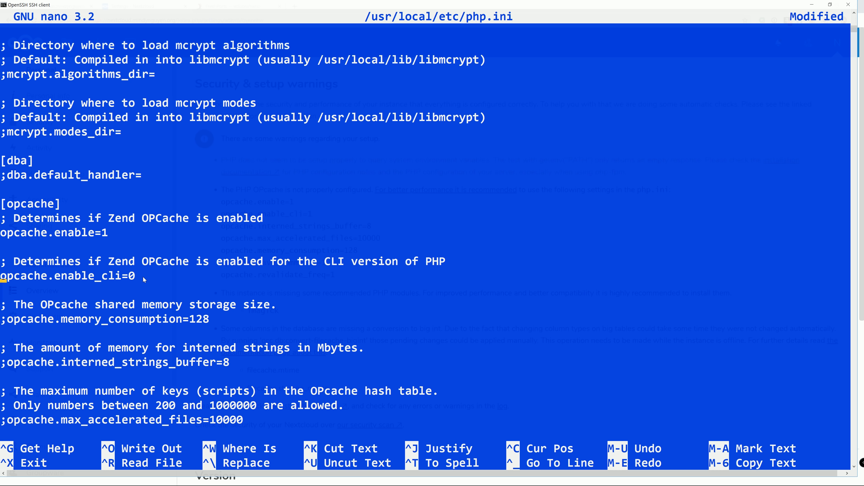
key(Right)
key(Right)
key(Right)
key(Right)
key(Right)
key(Right)
key(Right)
key(Right)
key(Right)
key(Right)
key(Right)
key(Right)
key(Right)
key(Right)
key(Right)
key(Right)
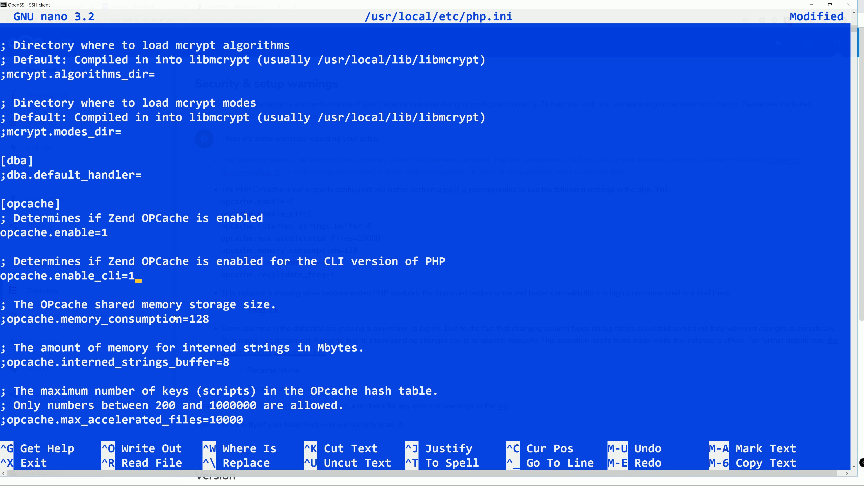
Uncomment opcache.memory_consumption=128 and opcache.interned_strings_buffer=8
key(Down)
key(Down)
key(Down)
key(Left)
key(Left)
key(Left)
key(Left)
key(Left)
key(Left)
key(Left)
key(Left)
key(Left)
key(Left)
key(Left)
key(Left)
key(Left)
key(Left)
key(Left)
key(Left)
key(Left)
key(Left)
key(Left)
key(BackSpace)
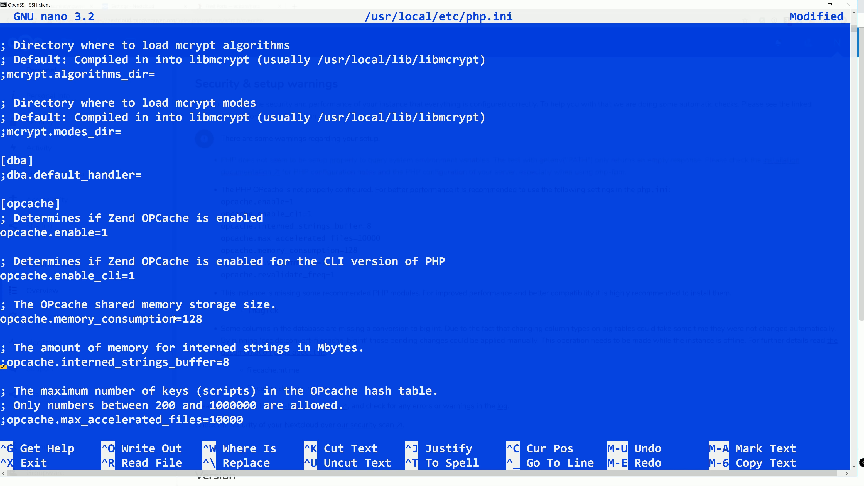
key(alt+Tab)
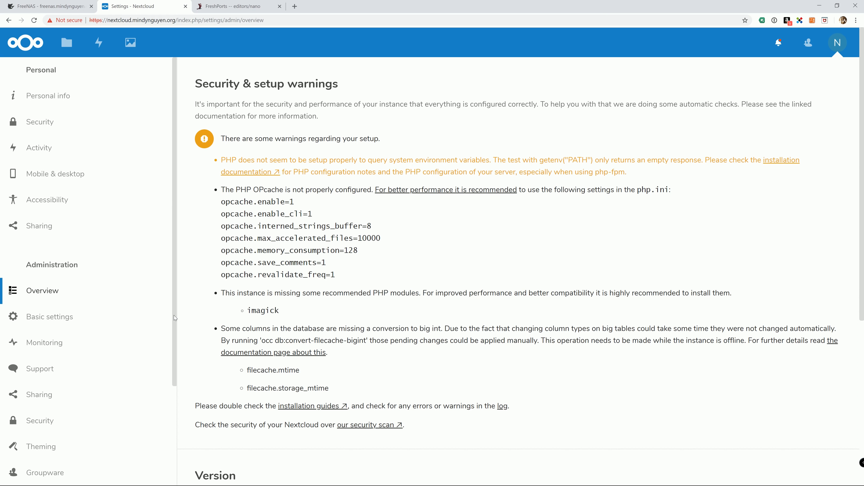
key(alt+Tab)
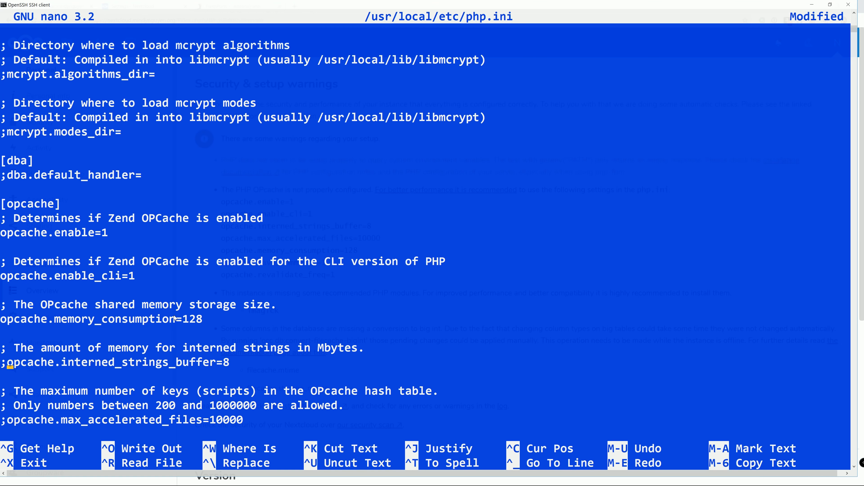
key(Delete)
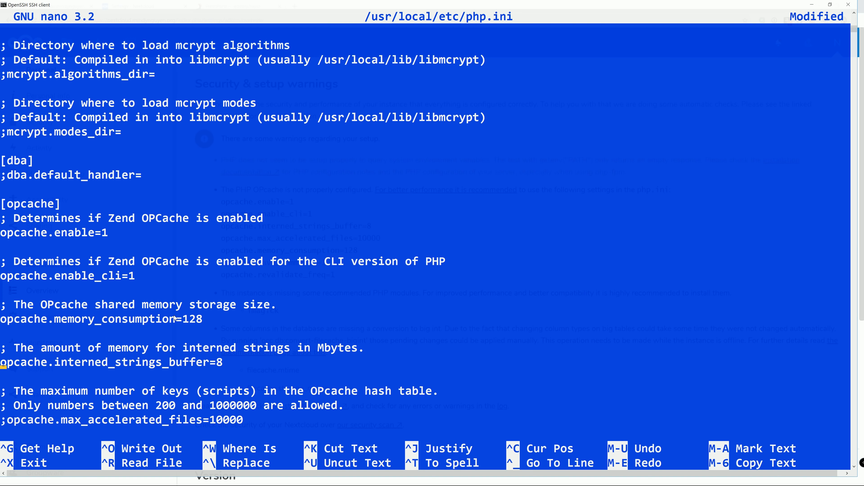
key(alt+Tab)
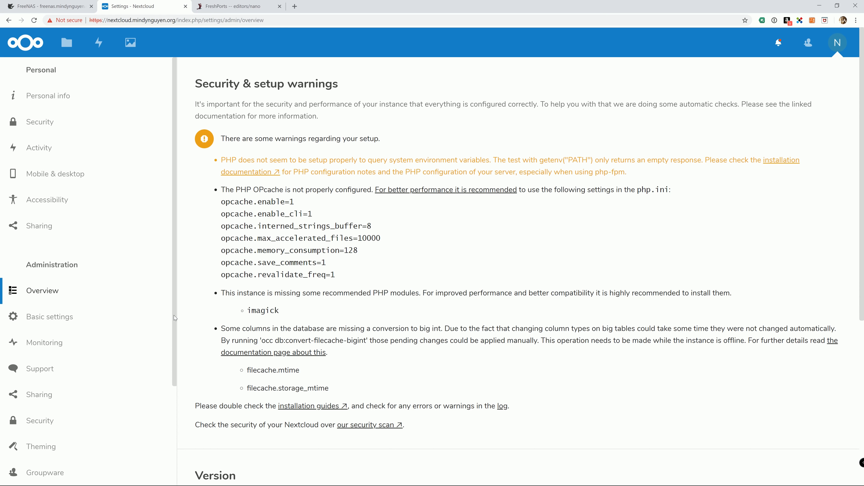
key(alt+Tab)
key(Down)
key(Down)
key(Down)
key(Down)
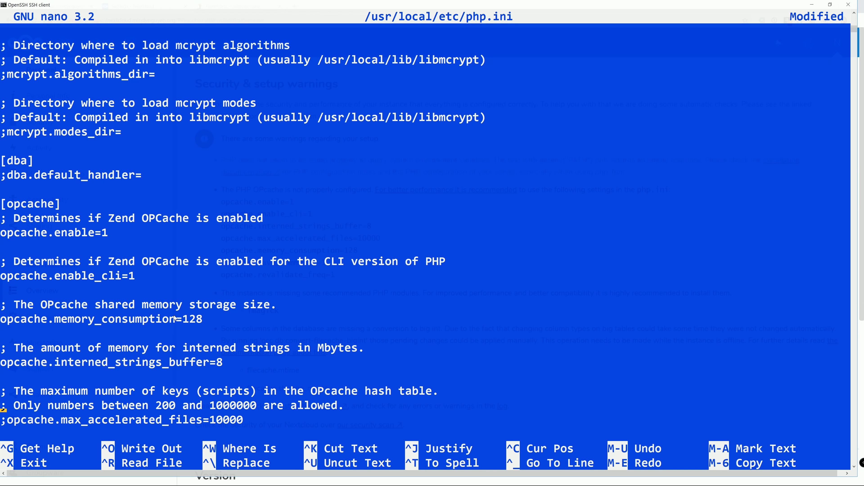
key(Down)
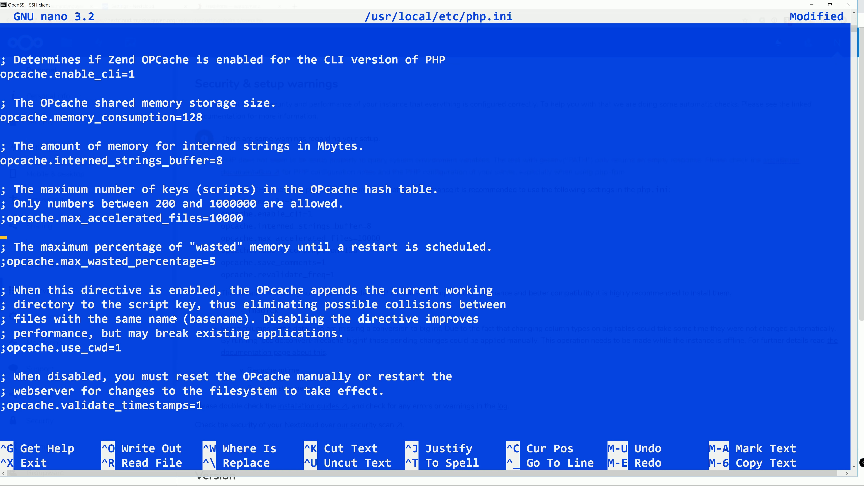
Uncomment opcache.max_accelerated_files=10000, checking the remaining settings against Nextcloud's list
key(Up)
key(alt+Tab)
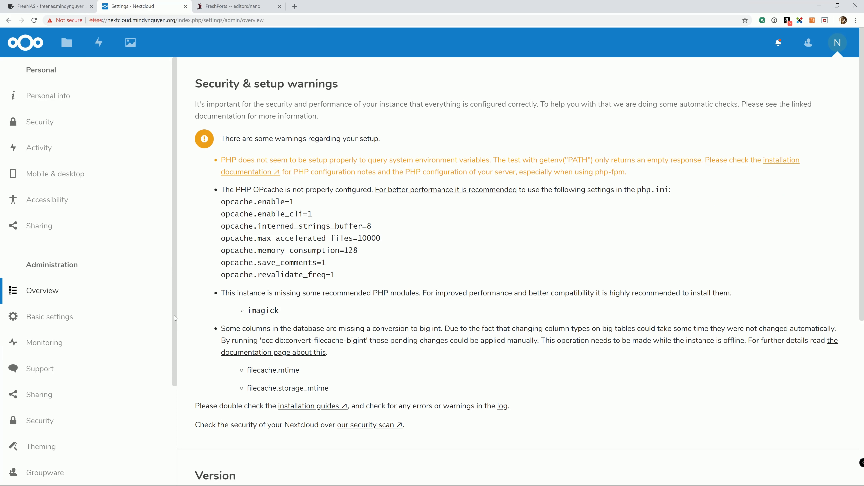
key(alt+Tab)
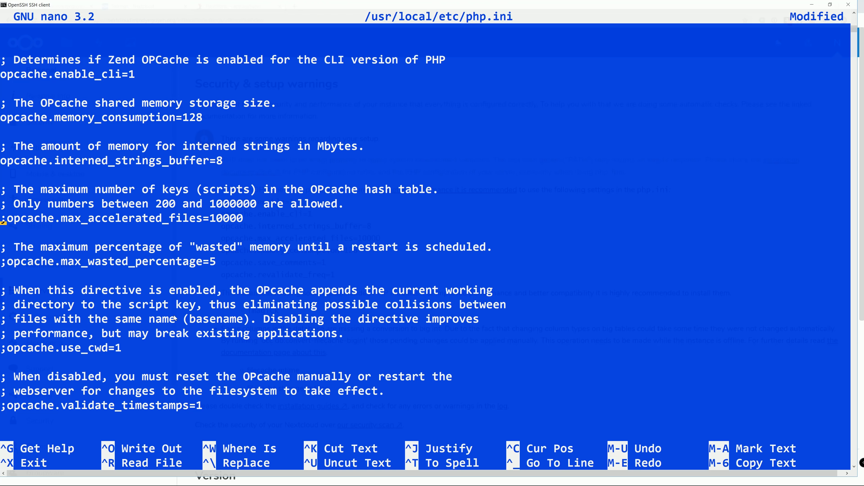
key(Right)
key(BackSpace)
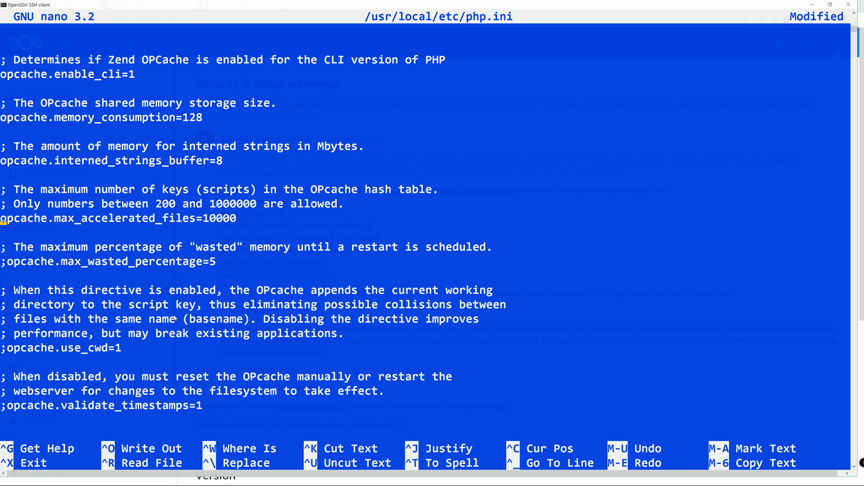
key(Down)
key(Down)
key(alt+Tab)
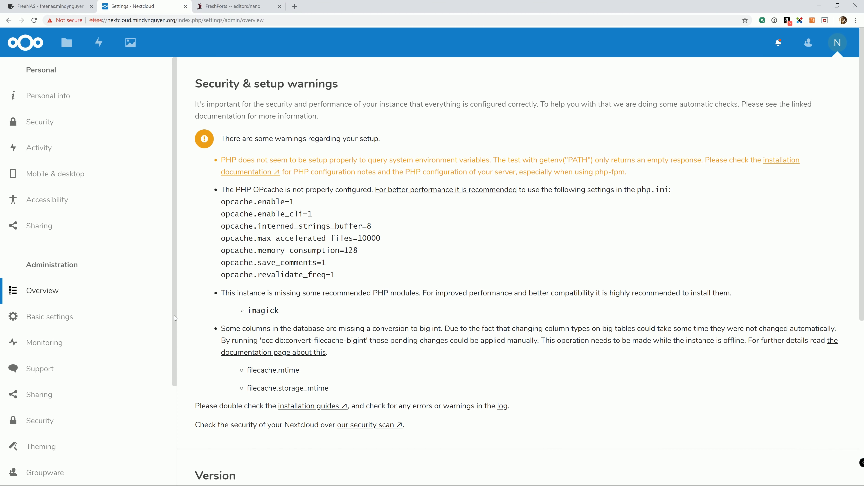
key(alt+Tab)
key(Down)
key(Down)
key(Down)
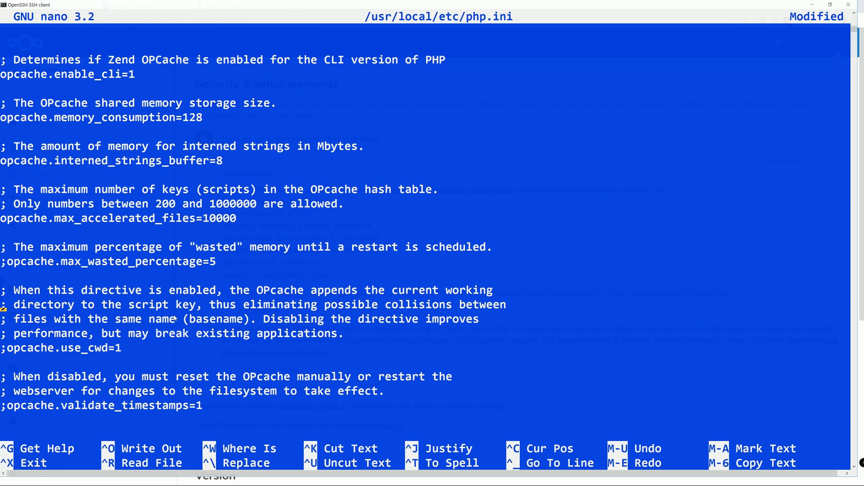
key(Down)
key(Down)
key(Down)
key(Down)
key(Down)
key(alt+Tab)
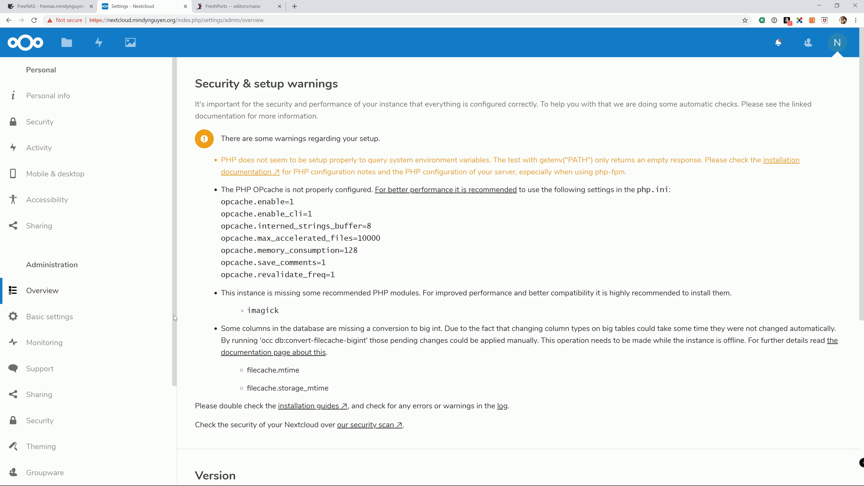
key(alt+Tab)
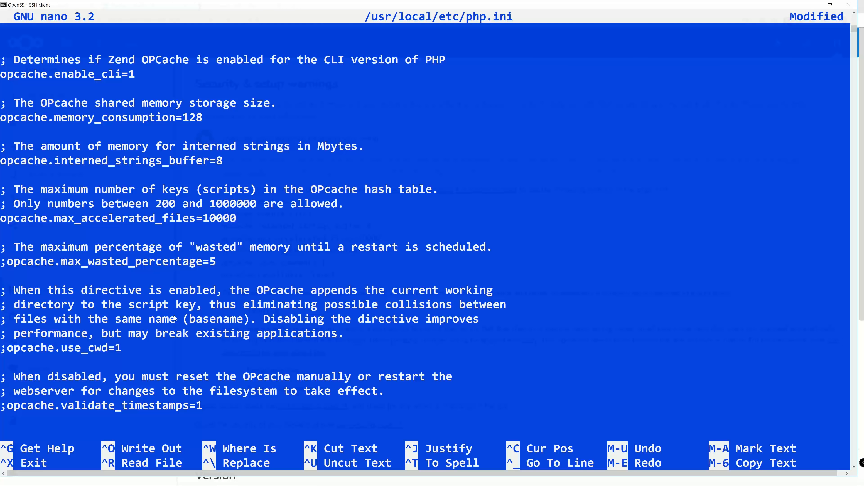
key(Down)
key(Down)
key(Down)
key(Down)
key(Down)
key(Down)
key(Down)
key(Down)
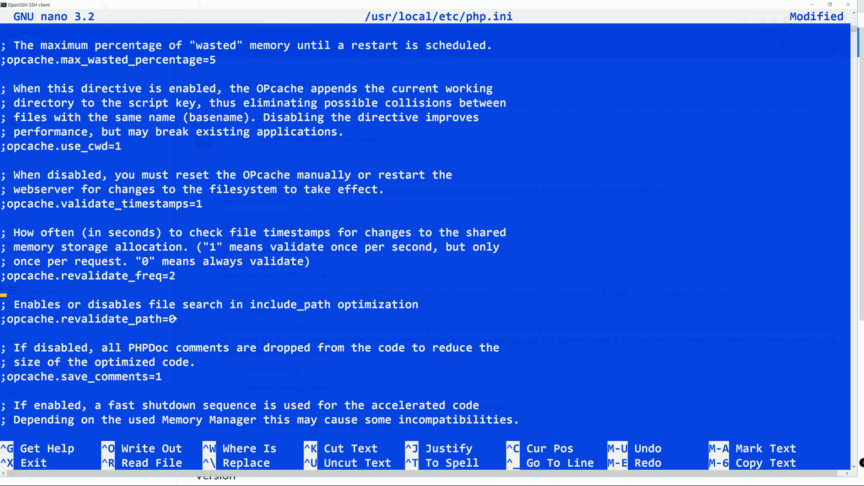
key(alt+Tab)
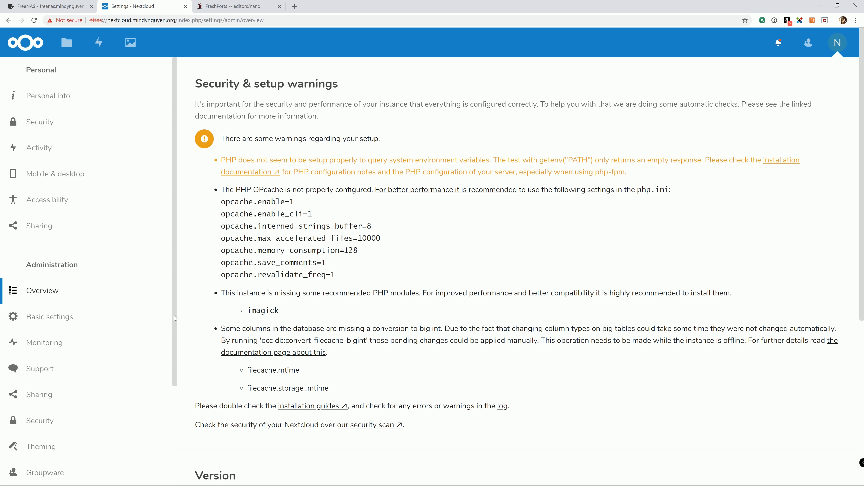
key(alt+Tab)
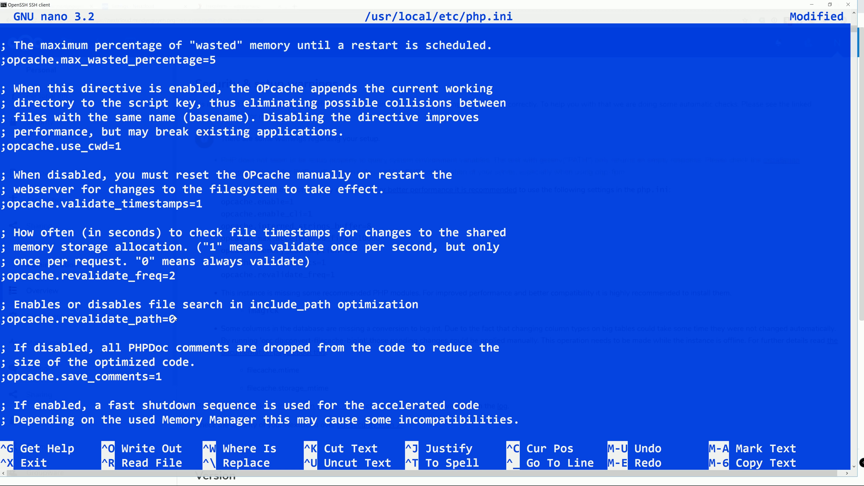
Uncomment opcache.revalidate_freq and change its value from 2 to 1
key(Up)
key(Right)
key(BackSpace)
key(Right)
key(Right)
key(Right)
key(Right)
key(Right)
key(Right)
key(Right)
key(Right)
key(Right)
key(alt+Tab)
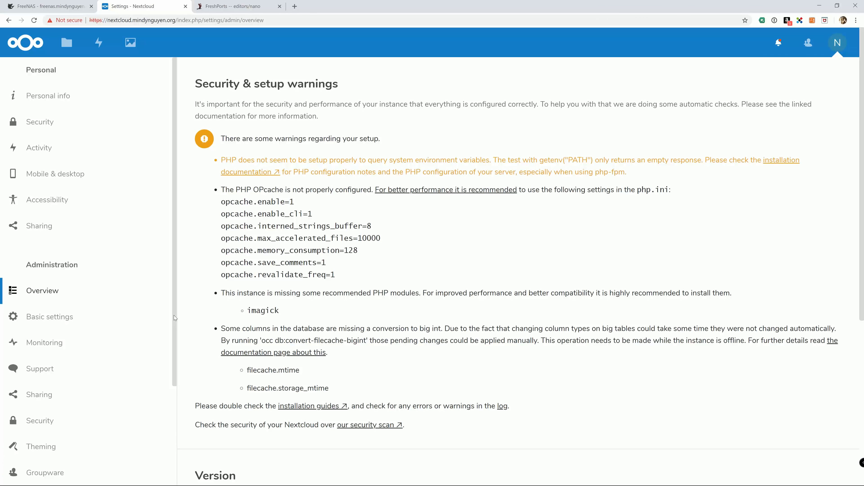
key(alt+Tab)
key(Right)
key(Right)
key(Right)
key(Right)
key(Right)
key(Right)
key(Right)
key(Right)
key(Right)
key(Right)
key(Right)
key(Right)
key(Right)
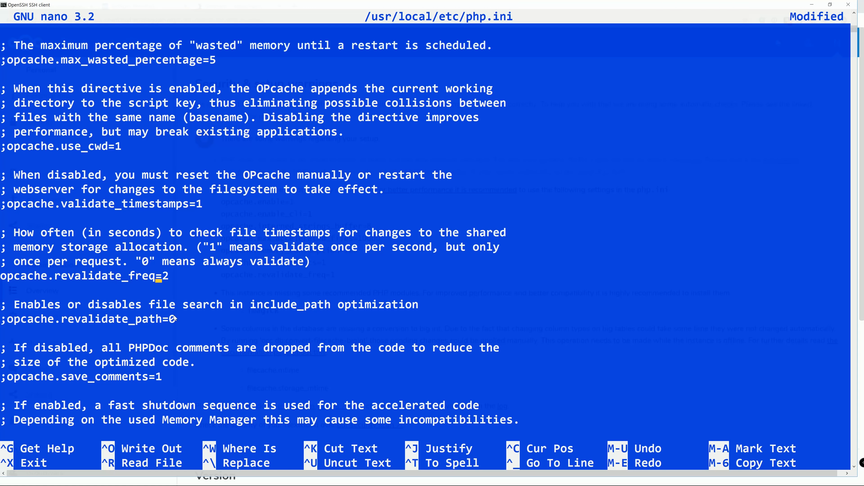
key(Right)
key(Right)
key(BackSpace)
text(1)
key(alt+Tab)
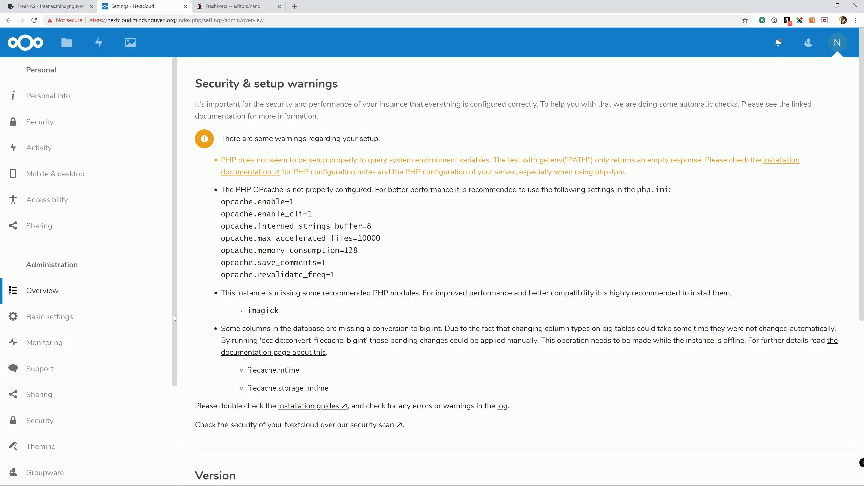
key(alt+Tab)
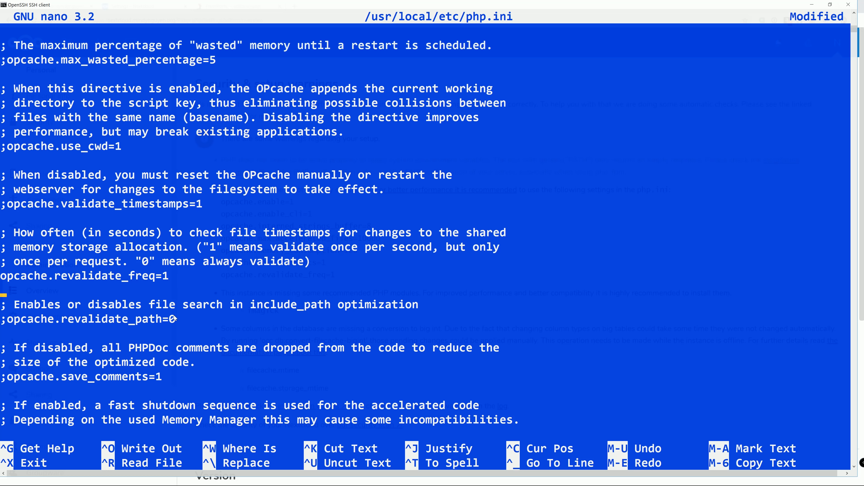
key(alt+Tab)
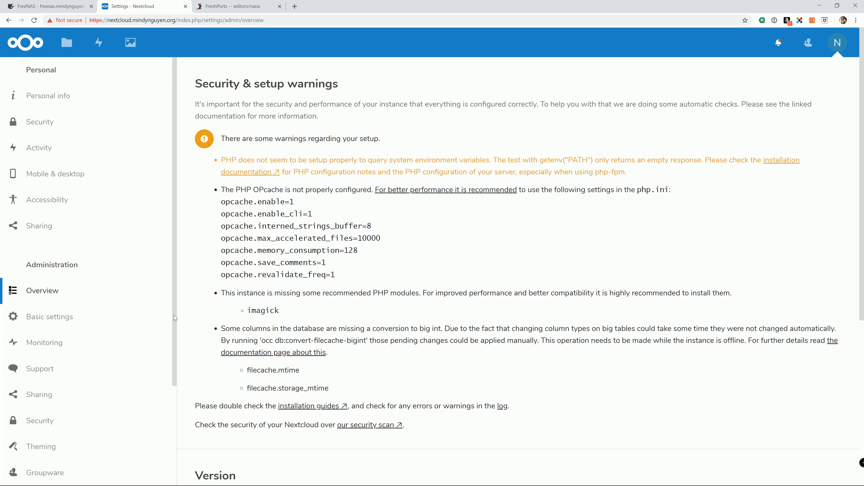
key(alt+Tab)
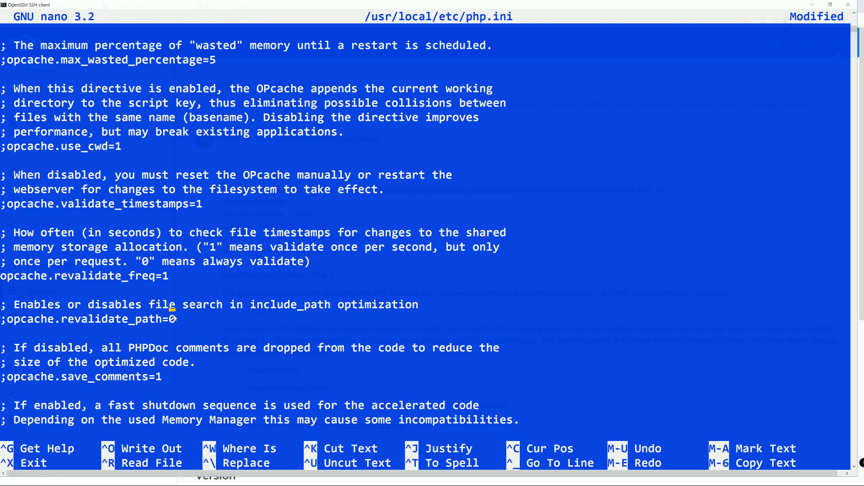
Uncomment opcache.save_comments=1 and start exiting nano with a save prompt
key(Up)
key(Up)
key(Left)
key(Left)
key(Left)
key(Left)
key(Left)
key(Left)
key(Left)
key(Left)
key(Left)
key(Left)
key(Left)
key(Left)
key(Left)
key(Left)
key(Left)
key(Left)
key(Left)
key(Left)
key(Left)
key(Left)
key(Left)
key(BackSpace)
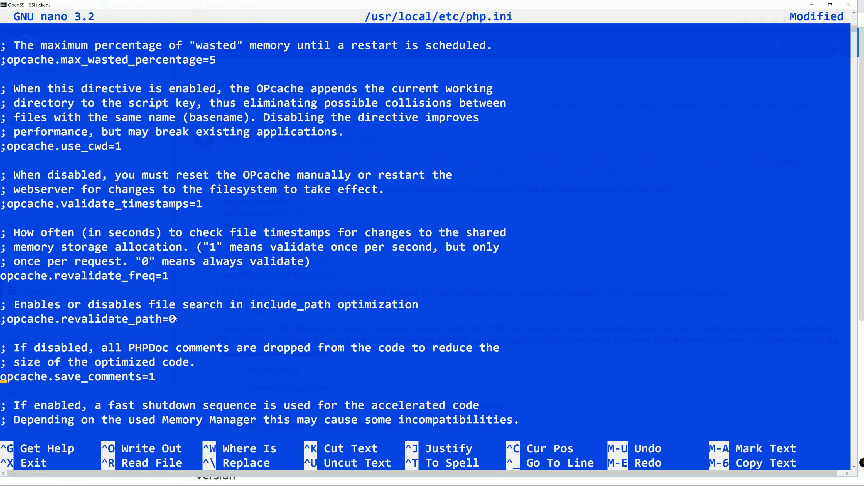
key(ctrl+x)
Save php.ini, exit nano, and reload the browser page
key(y)
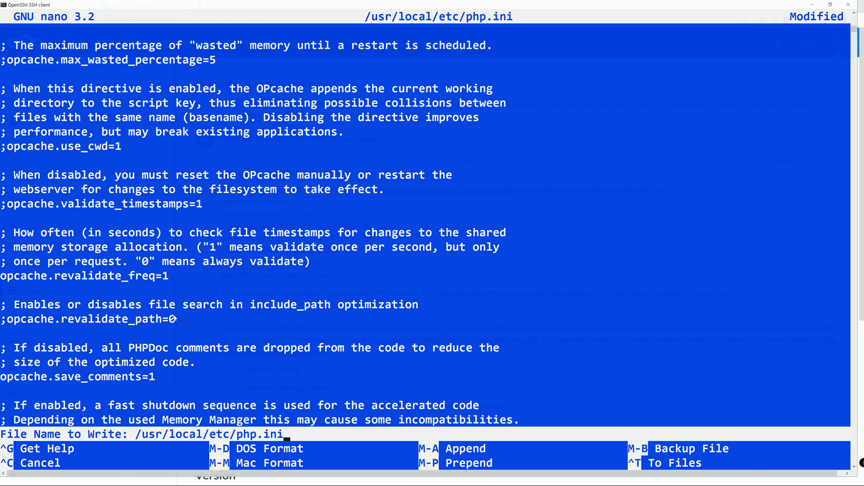
key(Return)
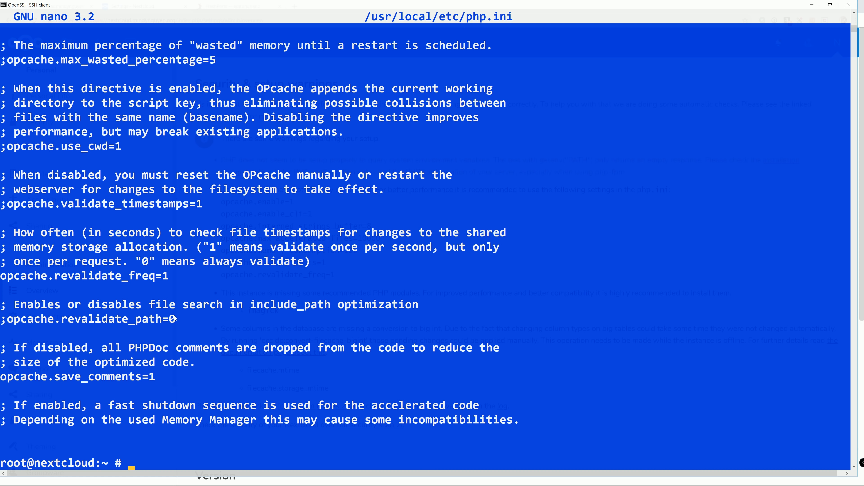
click(812, 4)
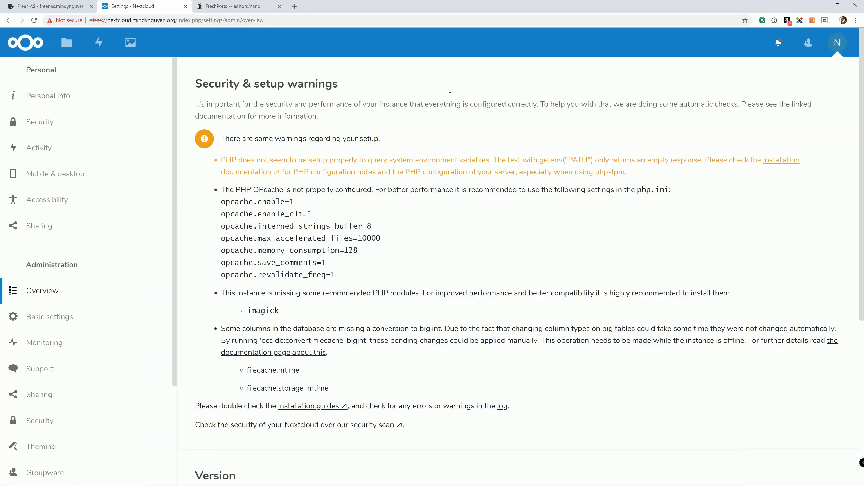
click(33, 21)
Restart the nextcloud jail from FreeNAS Installed Plugins, then return to the Nextcloud tab
click(85, 6)
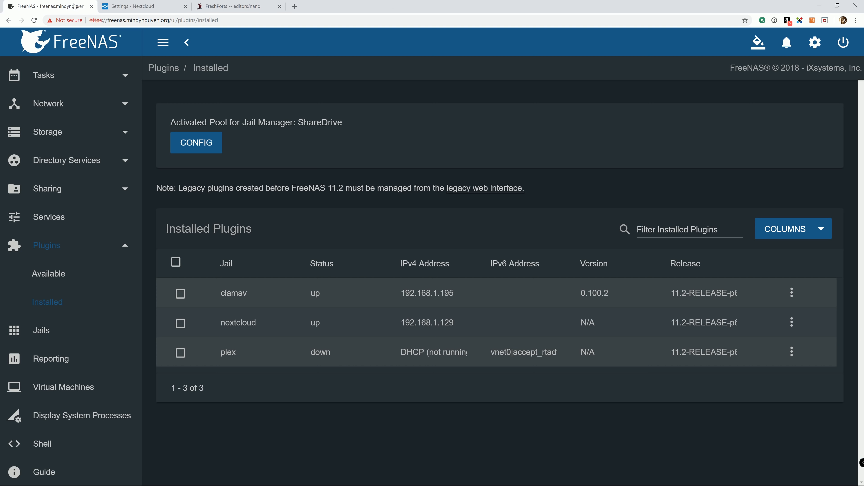
click(791, 323)
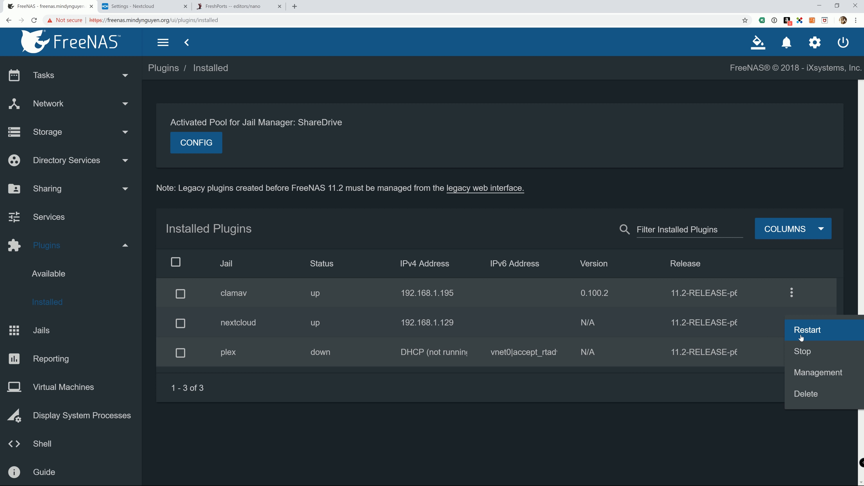
click(803, 334)
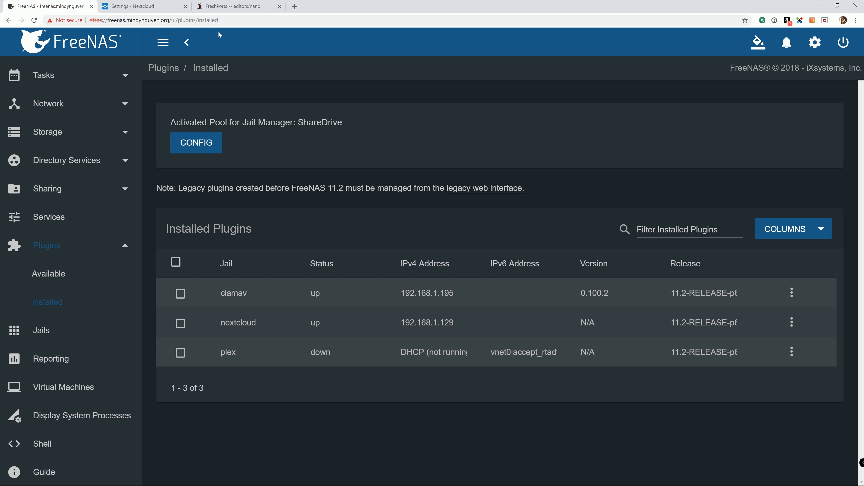
click(137, 6)
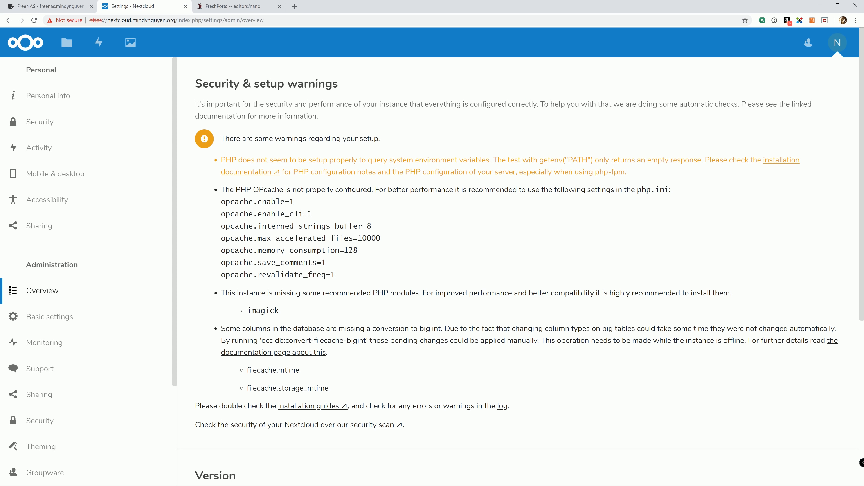
Reload the Nextcloud admin Overview to recheck the PHP OPcache warning
click(35, 21)
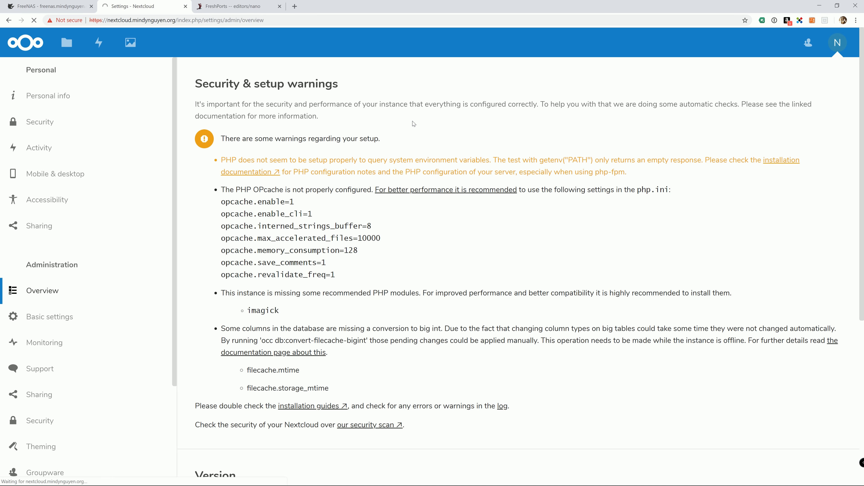